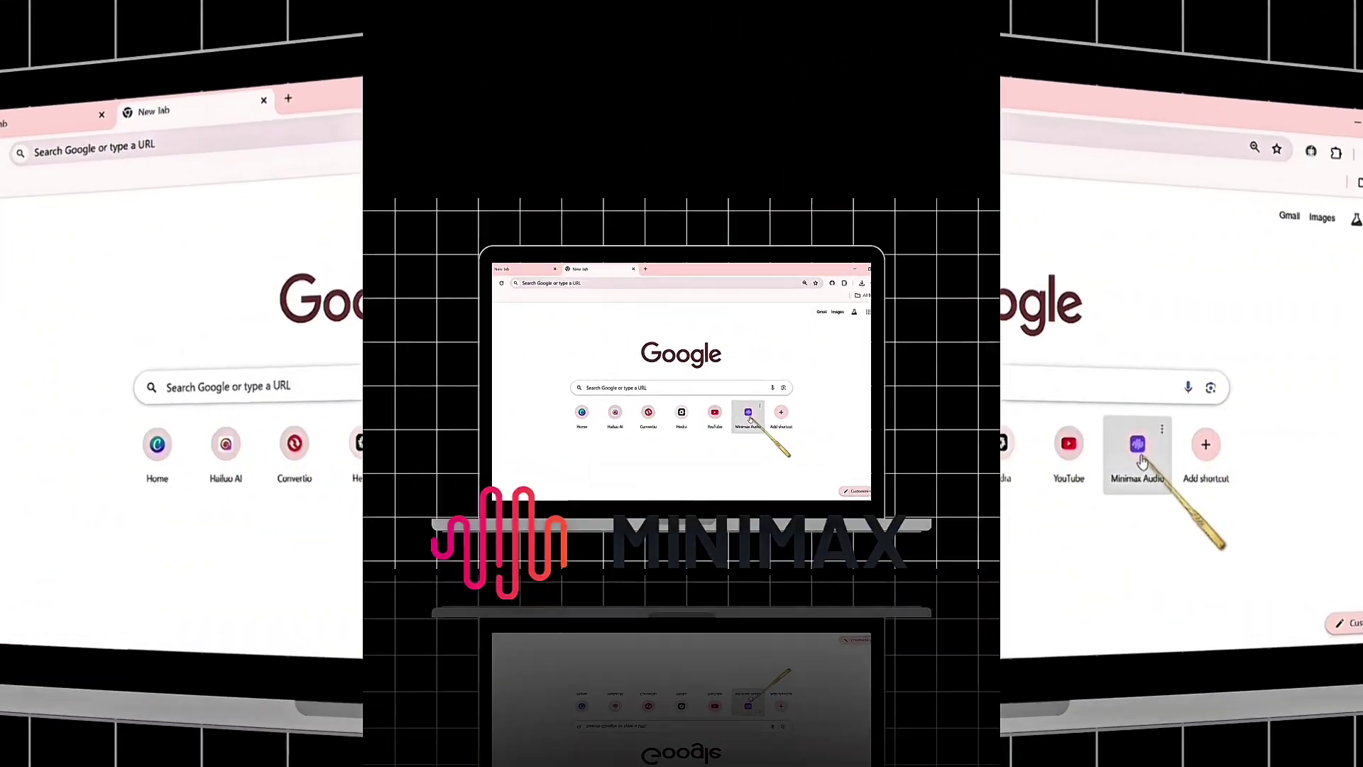
# Load minimax.io/audio from the Minimax Audio shortcut on Chrome's new tab page.
pyautogui.click(820, 447)
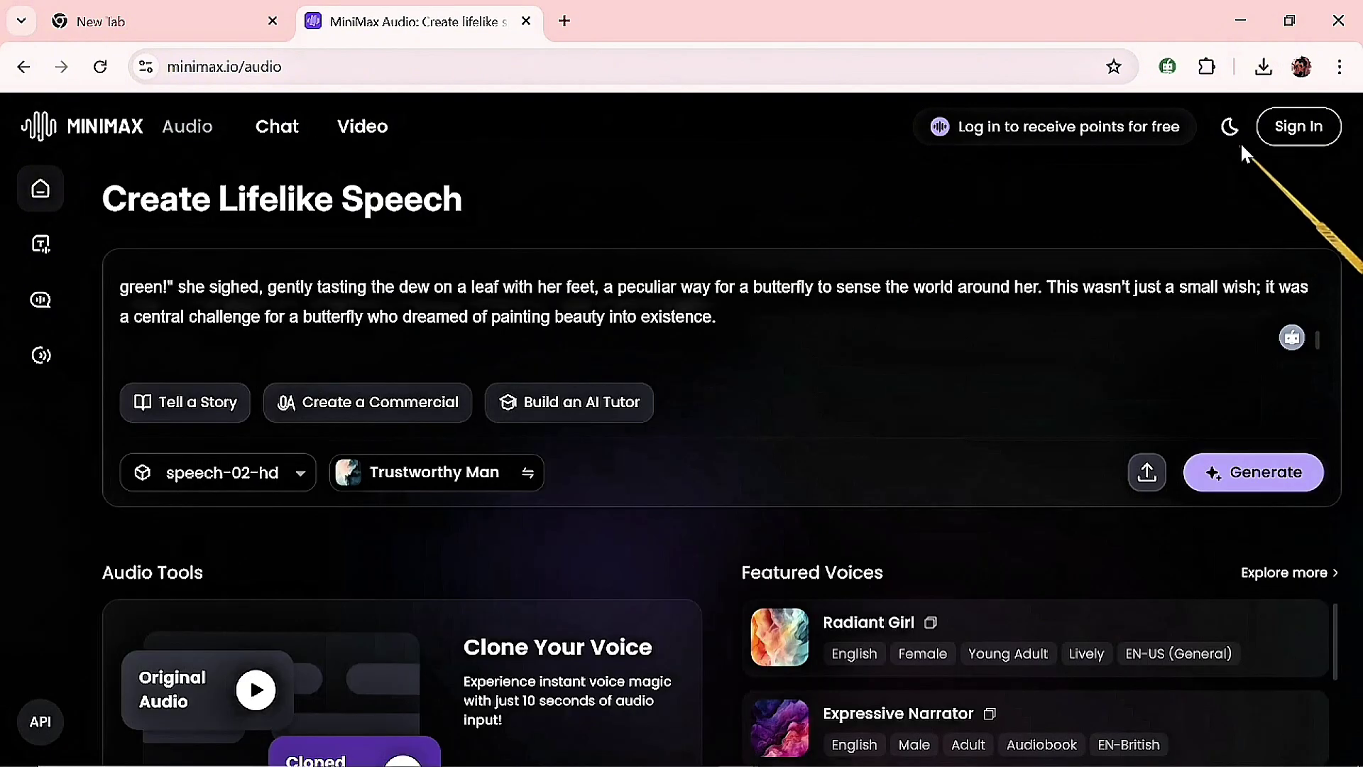
# Sign in to MiniMax Audio with the Google account and close the pricing promotion.
pyautogui.click(1282, 135)
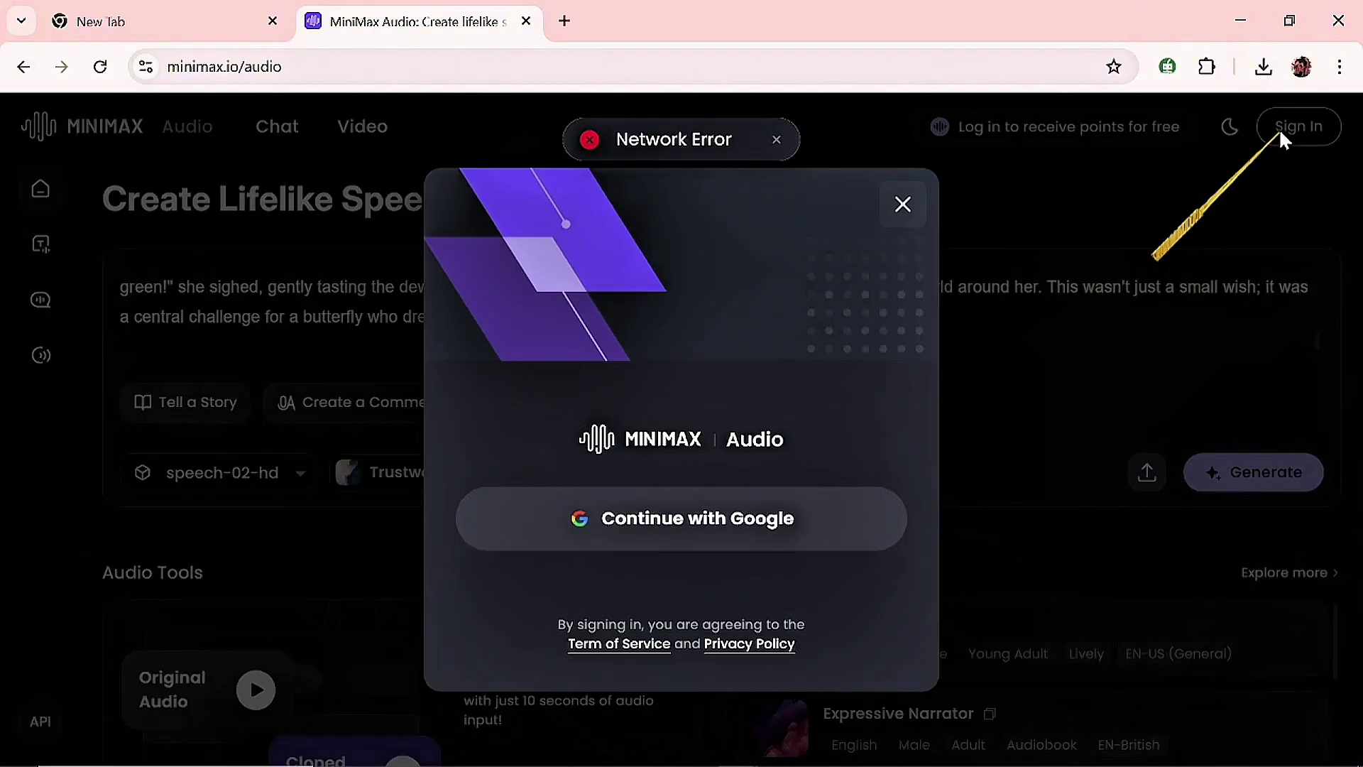
pyautogui.click(740, 518)
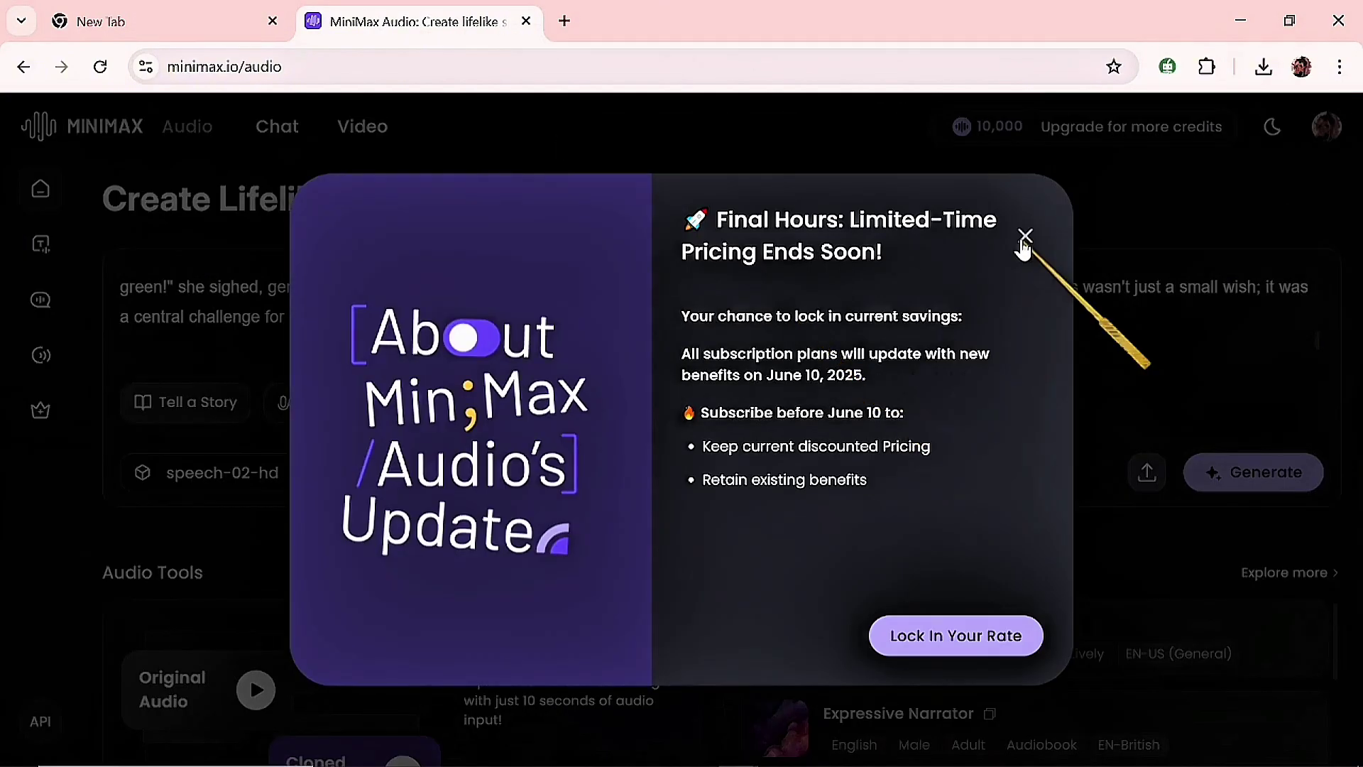
pyautogui.click(1025, 236)
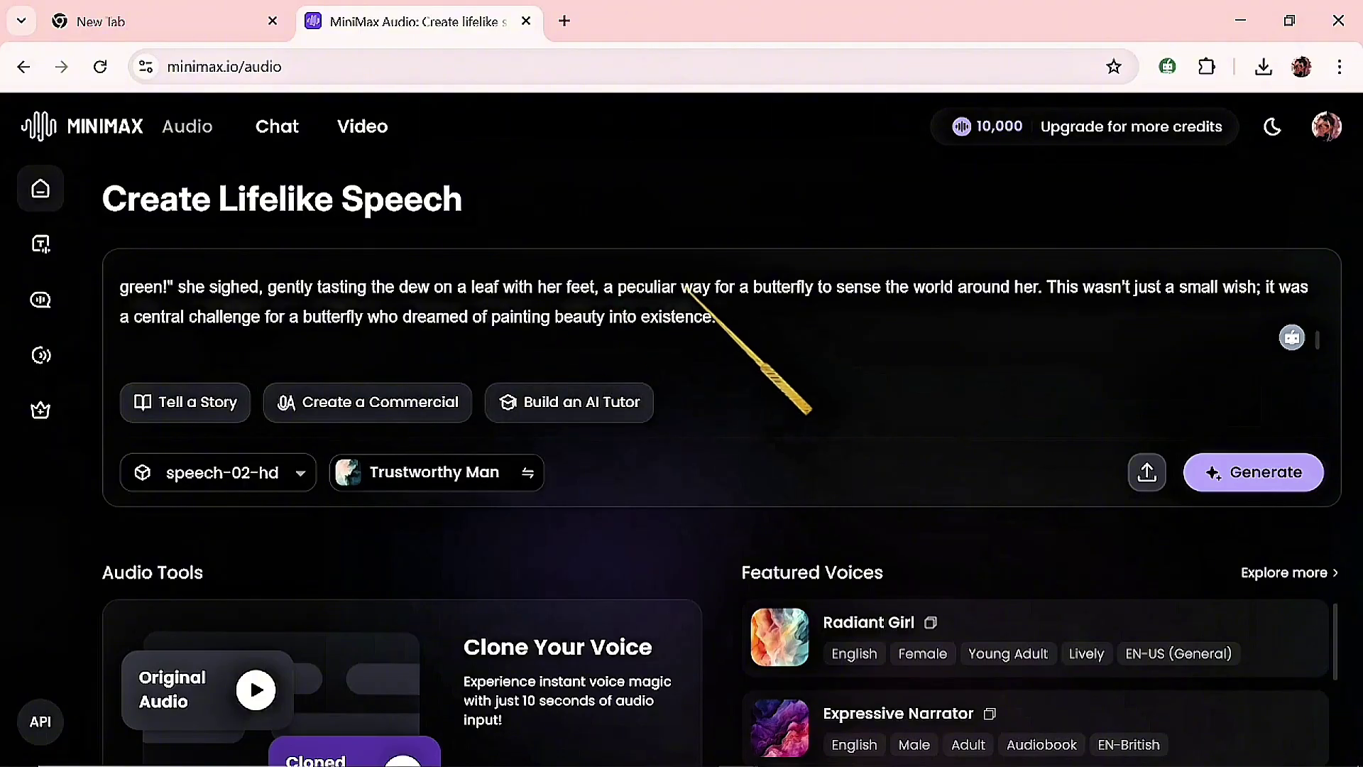
# Filter the voice library to Youth, preview Soft-Spoken Girl, and use it as narrator.
pyautogui.click(449, 472)
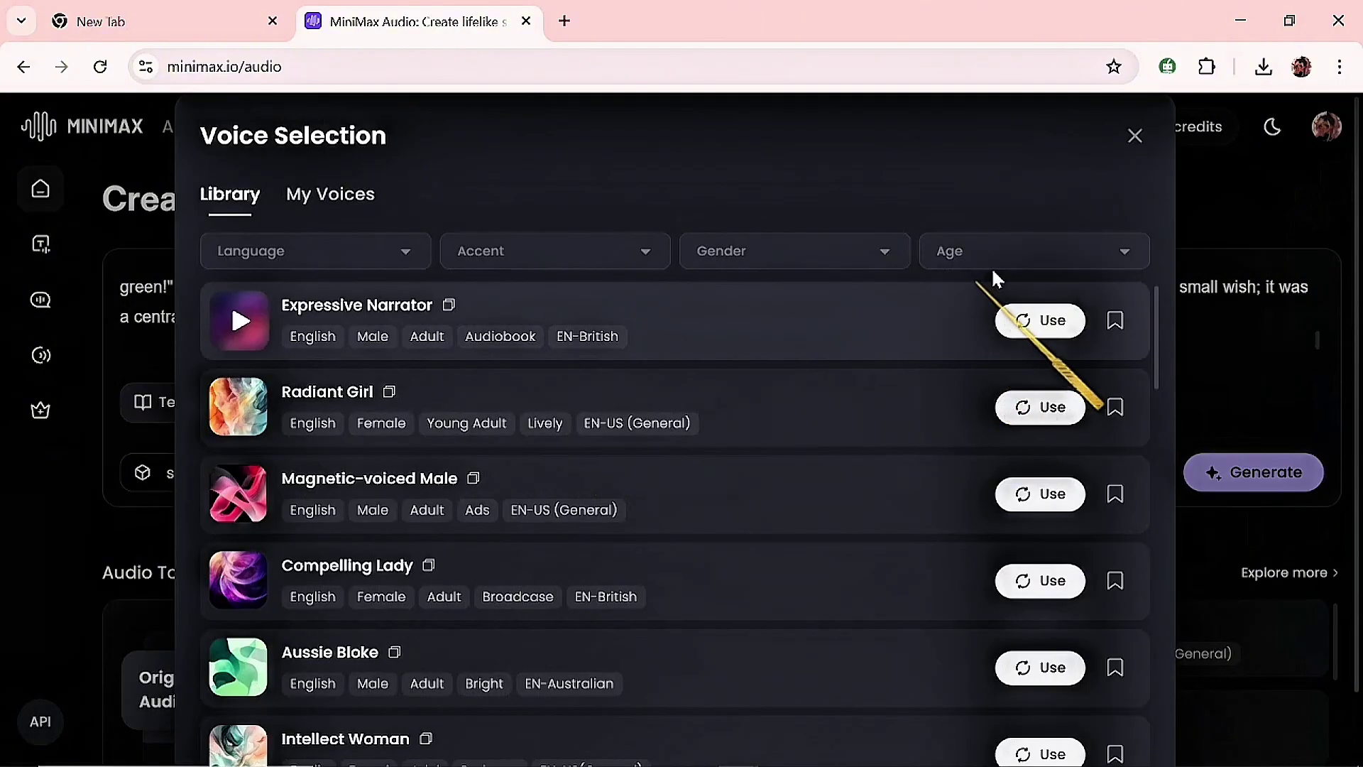
pyautogui.click(1002, 259)
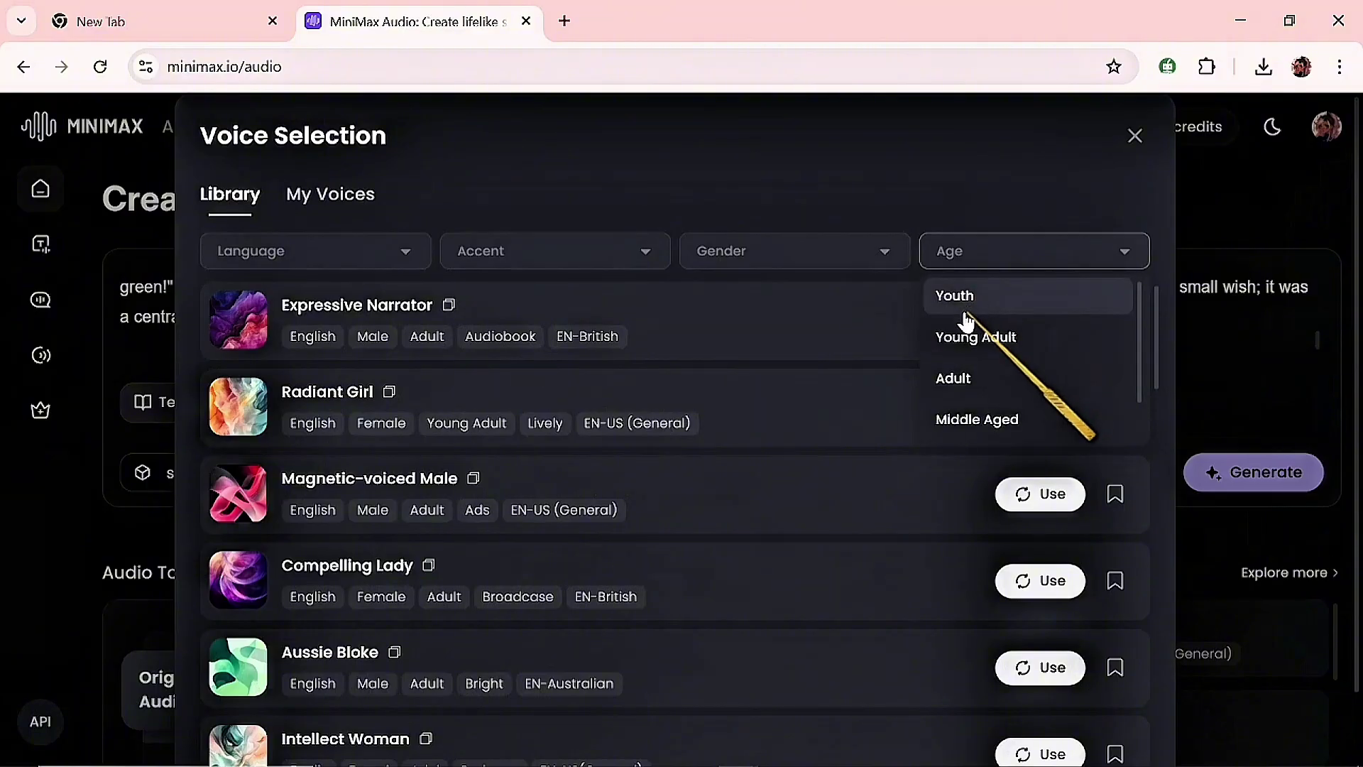
pyautogui.click(966, 298)
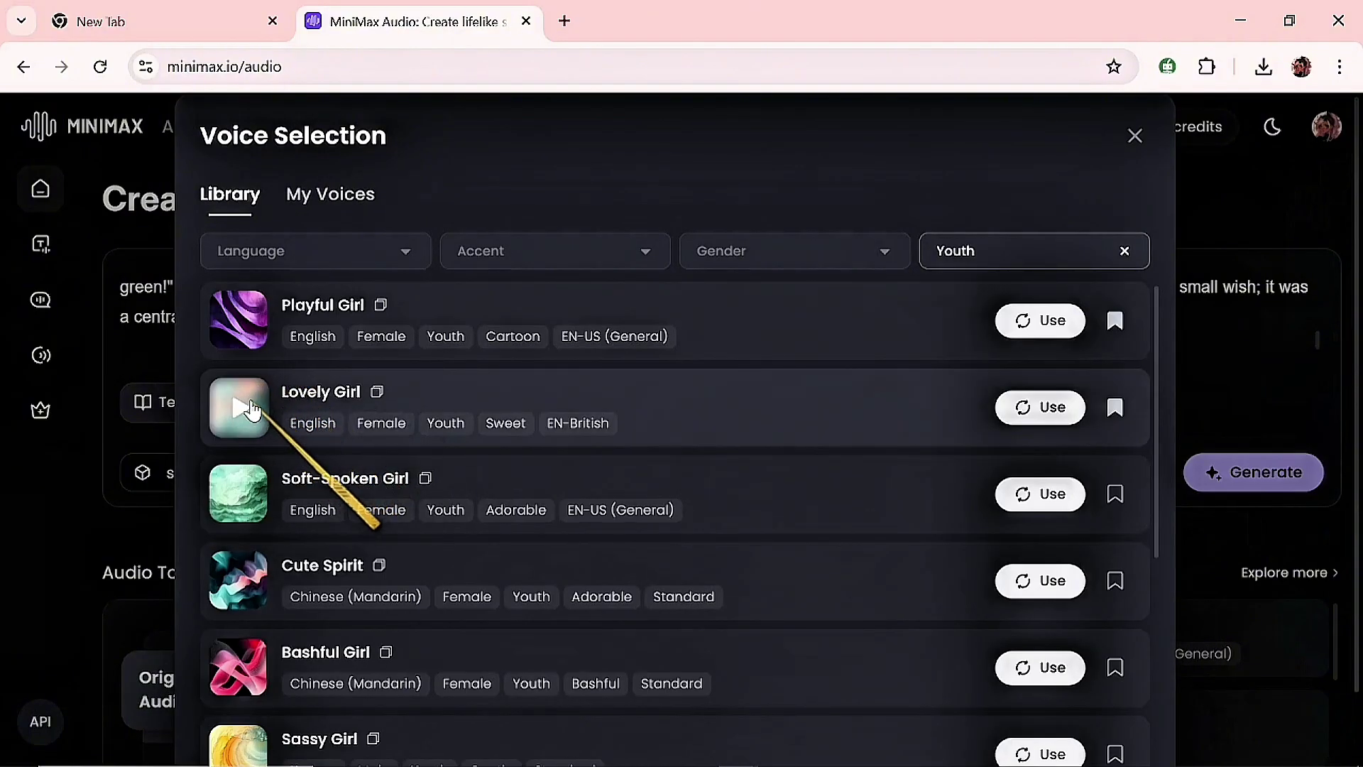
pyautogui.click(235, 505)
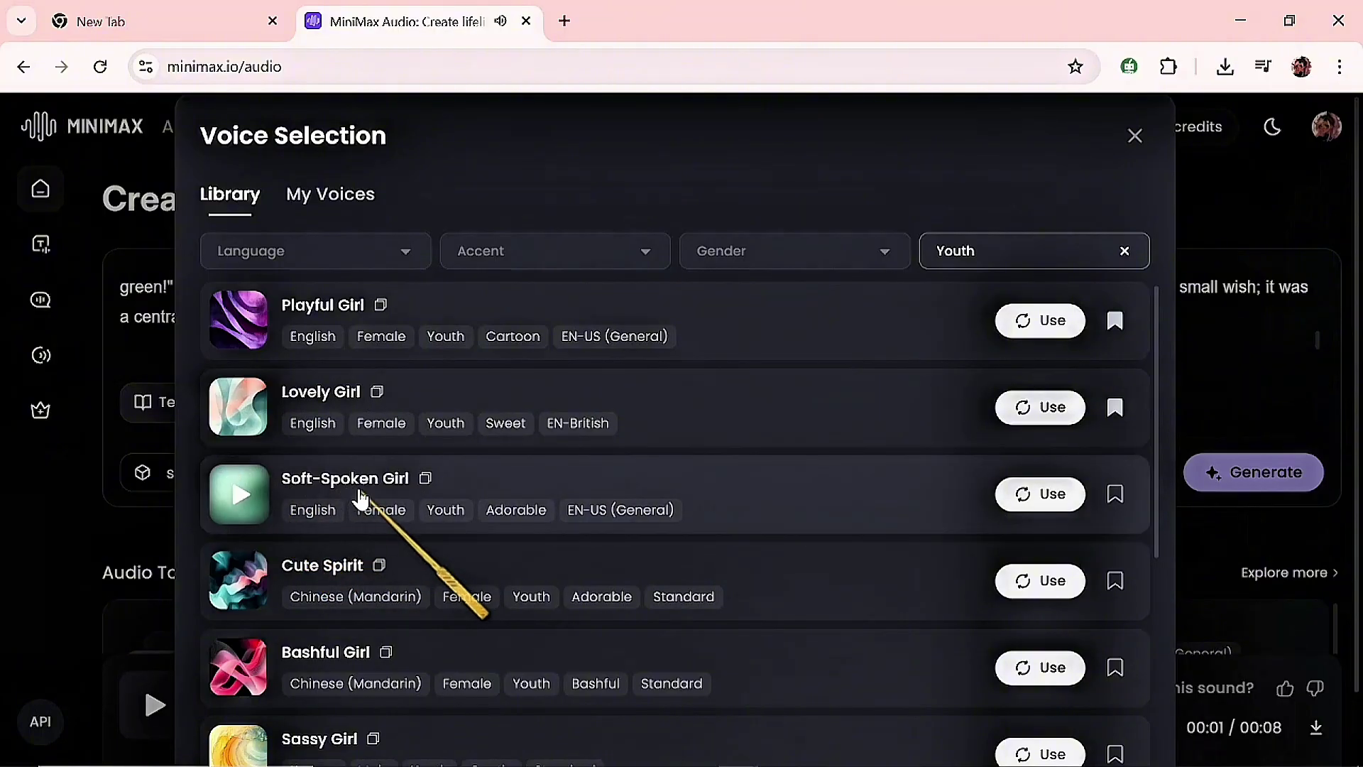
pyautogui.click(1042, 495)
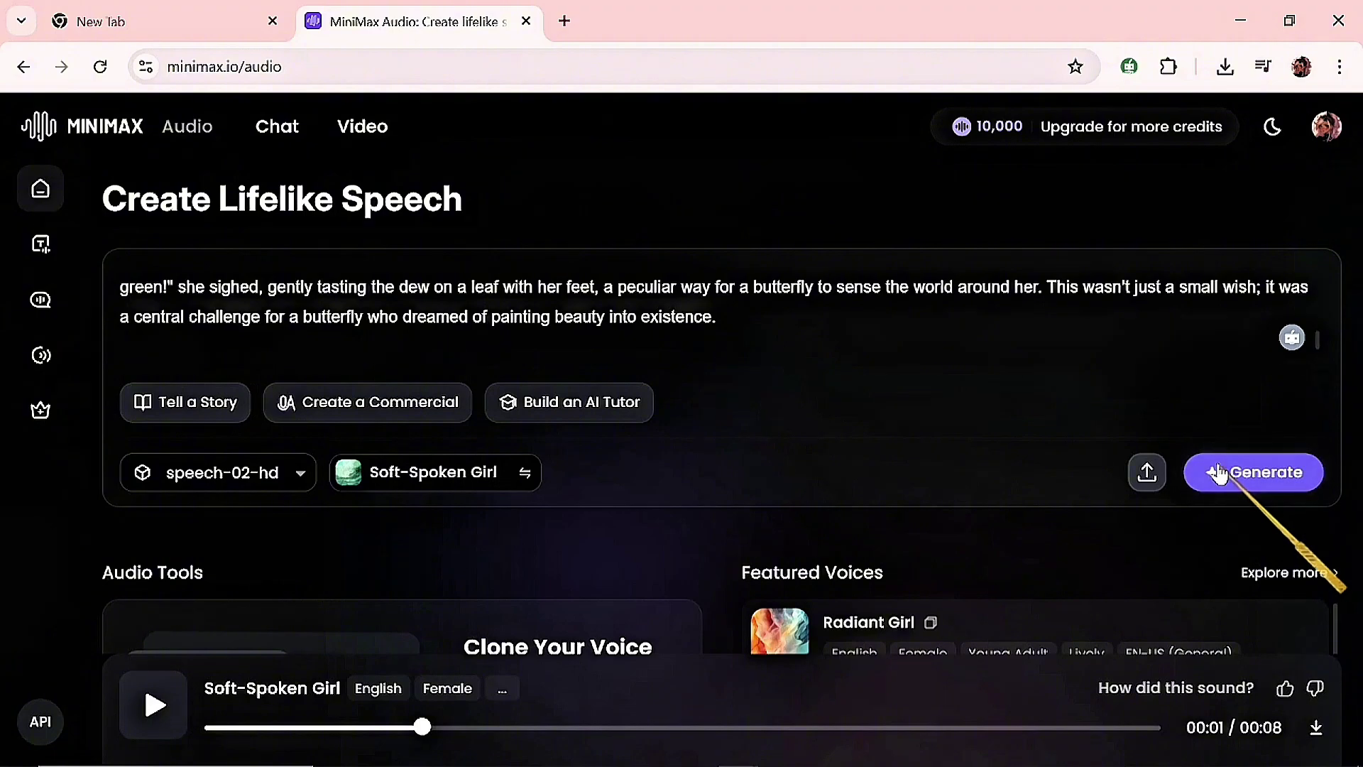
# Generate the narration, save it as Pip the Butterfly.mp3, and close the MiniMax tab.
pyautogui.click(1216, 472)
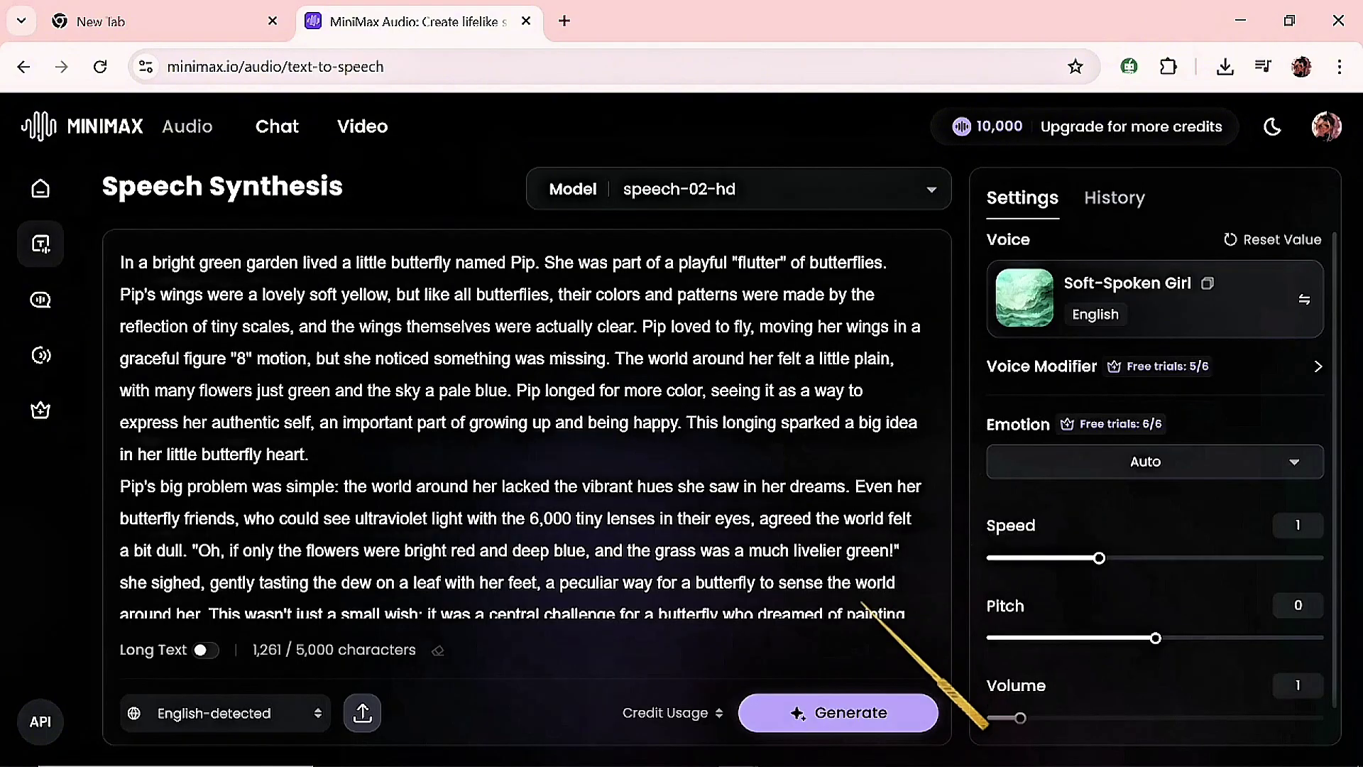
pyautogui.click(834, 710)
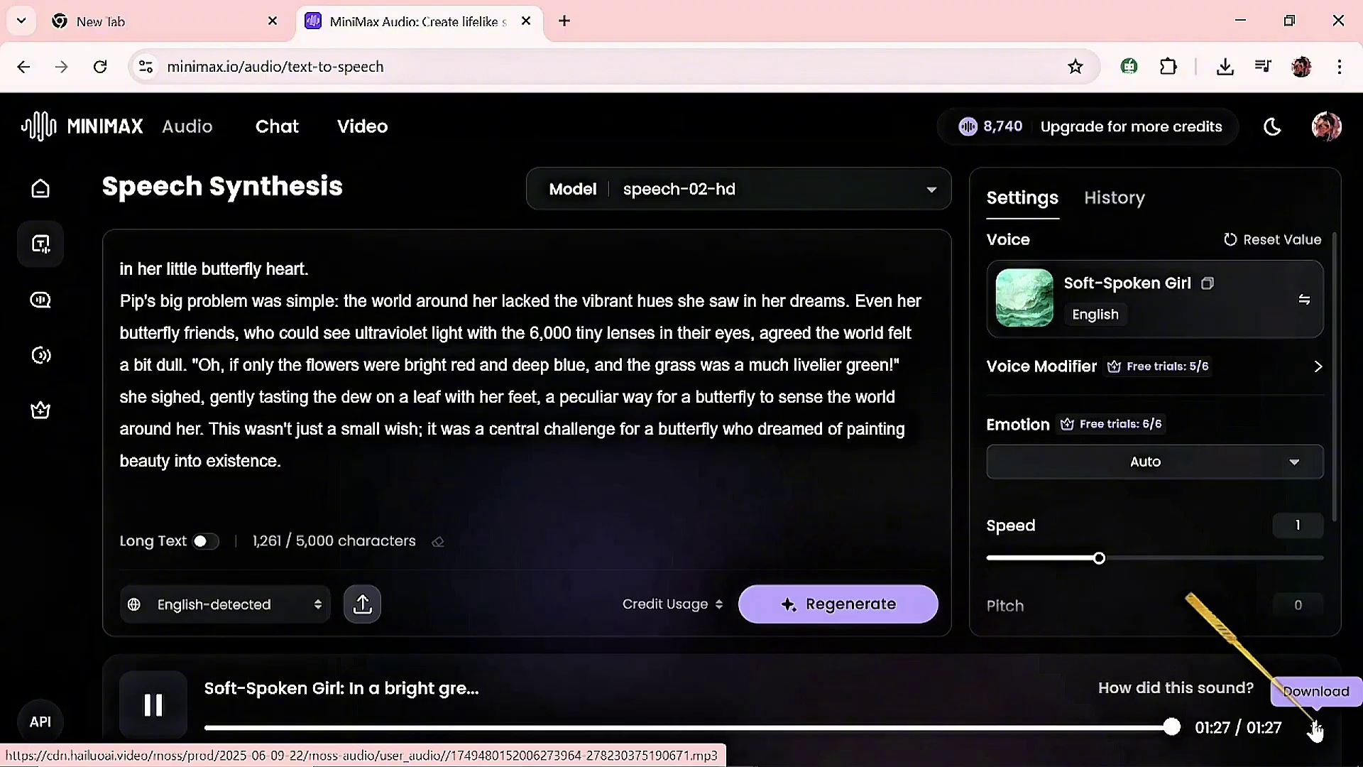
pyautogui.click(1316, 730)
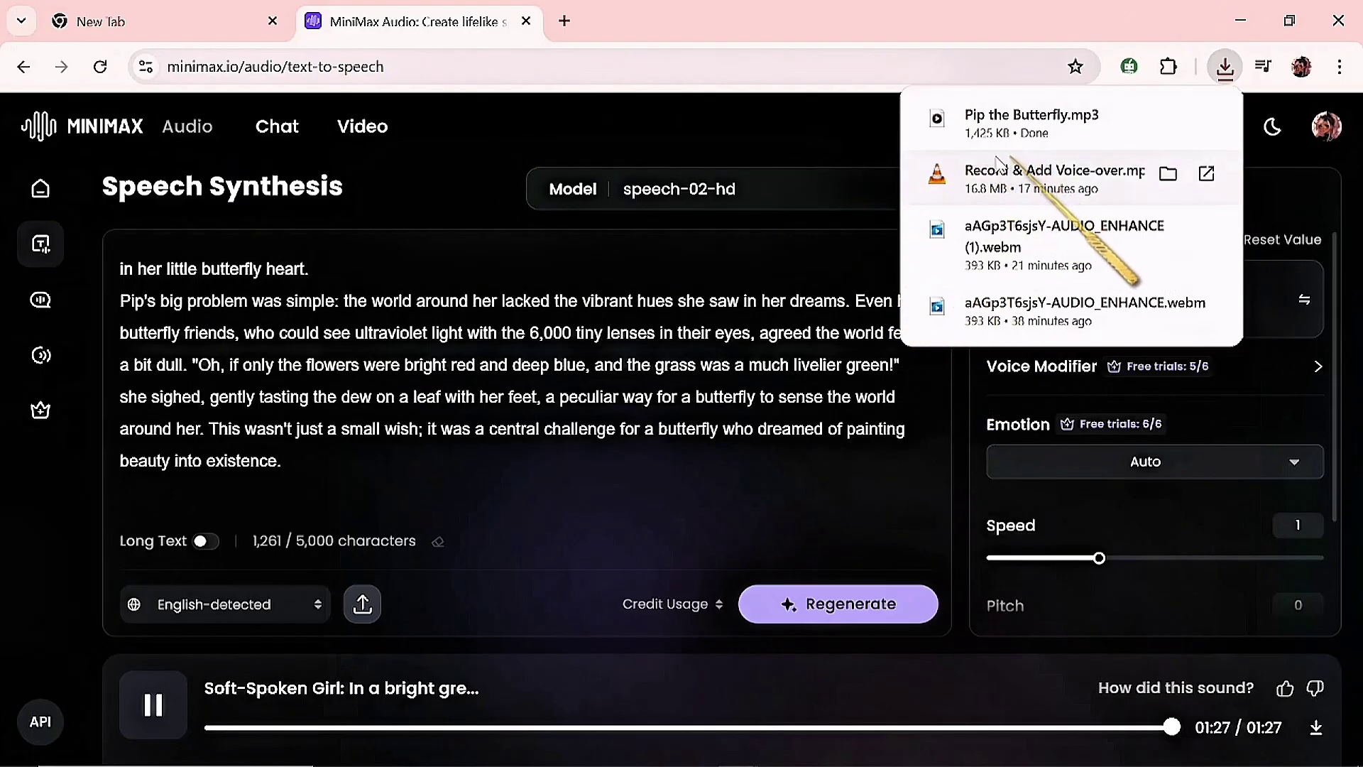
pyautogui.hotkey('ctrl', 'w')
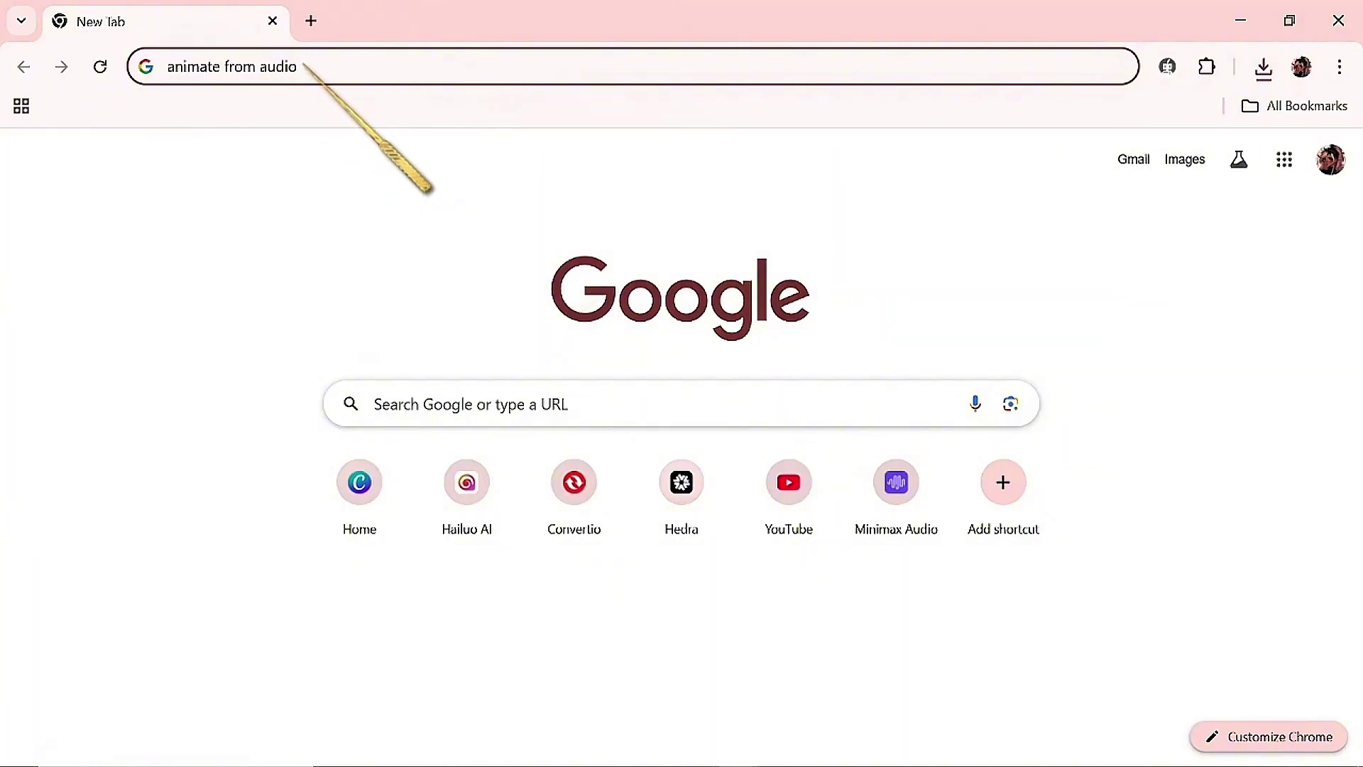
# Search Google for 'animate from audio' and open Adobe's 'Animate your voice for free' page.
pyautogui.press('Return')
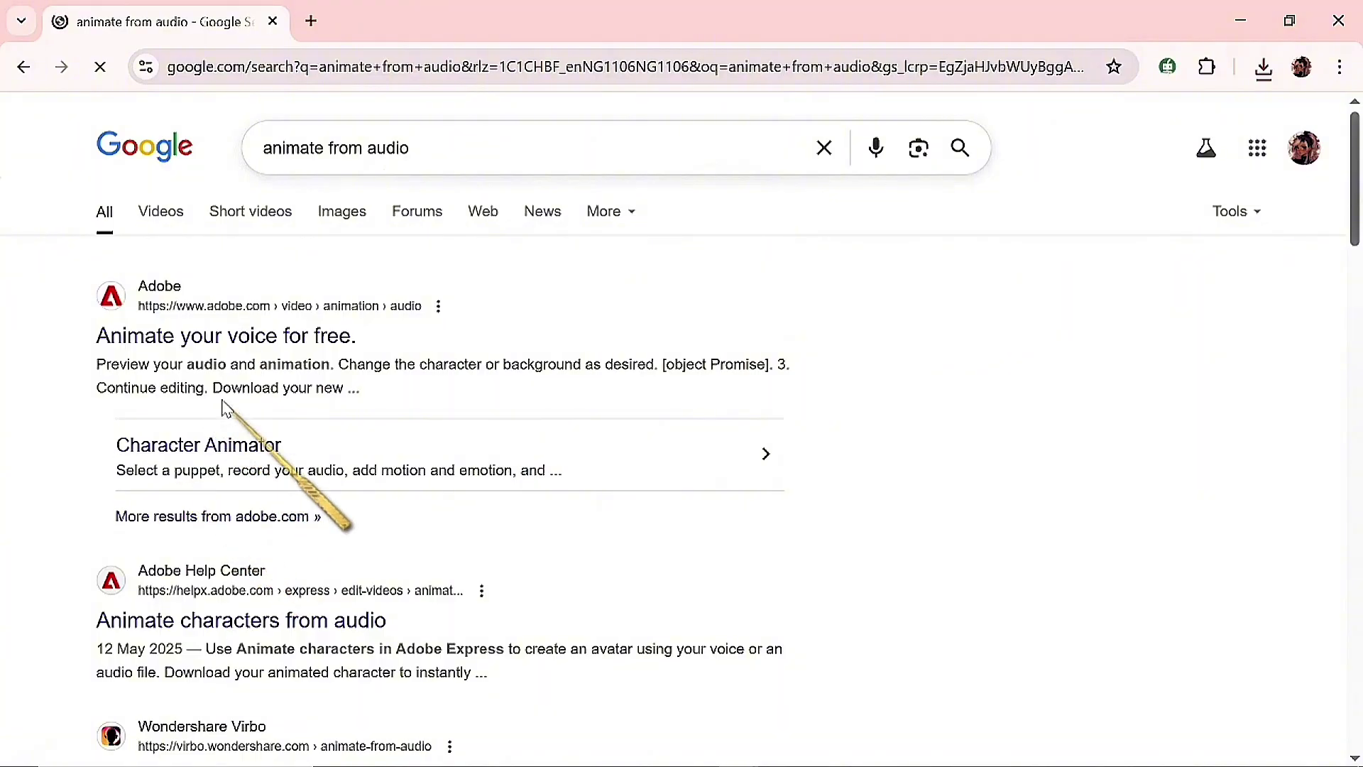
pyautogui.click(208, 337)
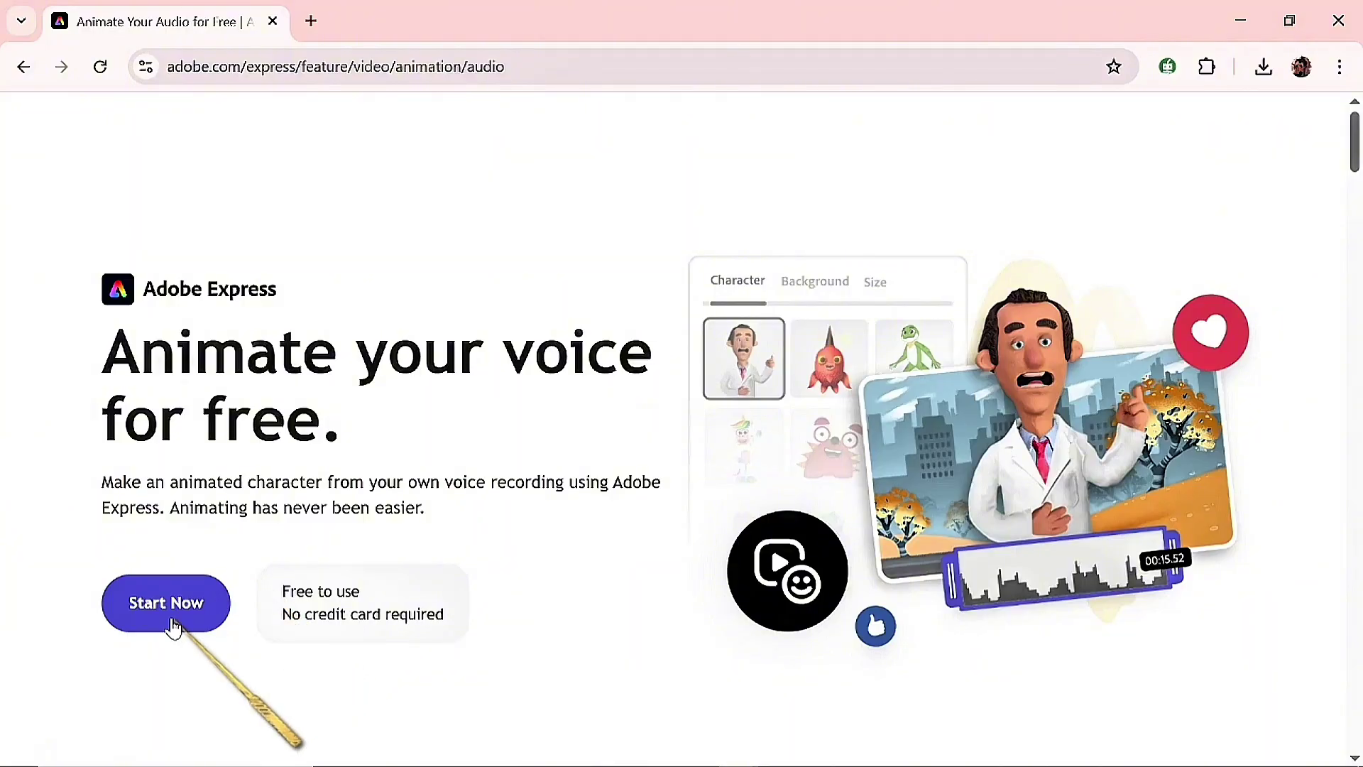
# Launch Animate characters and set the video size to YouTube Landscape 16:9 (1920 x 1080).
pyautogui.click(181, 596)
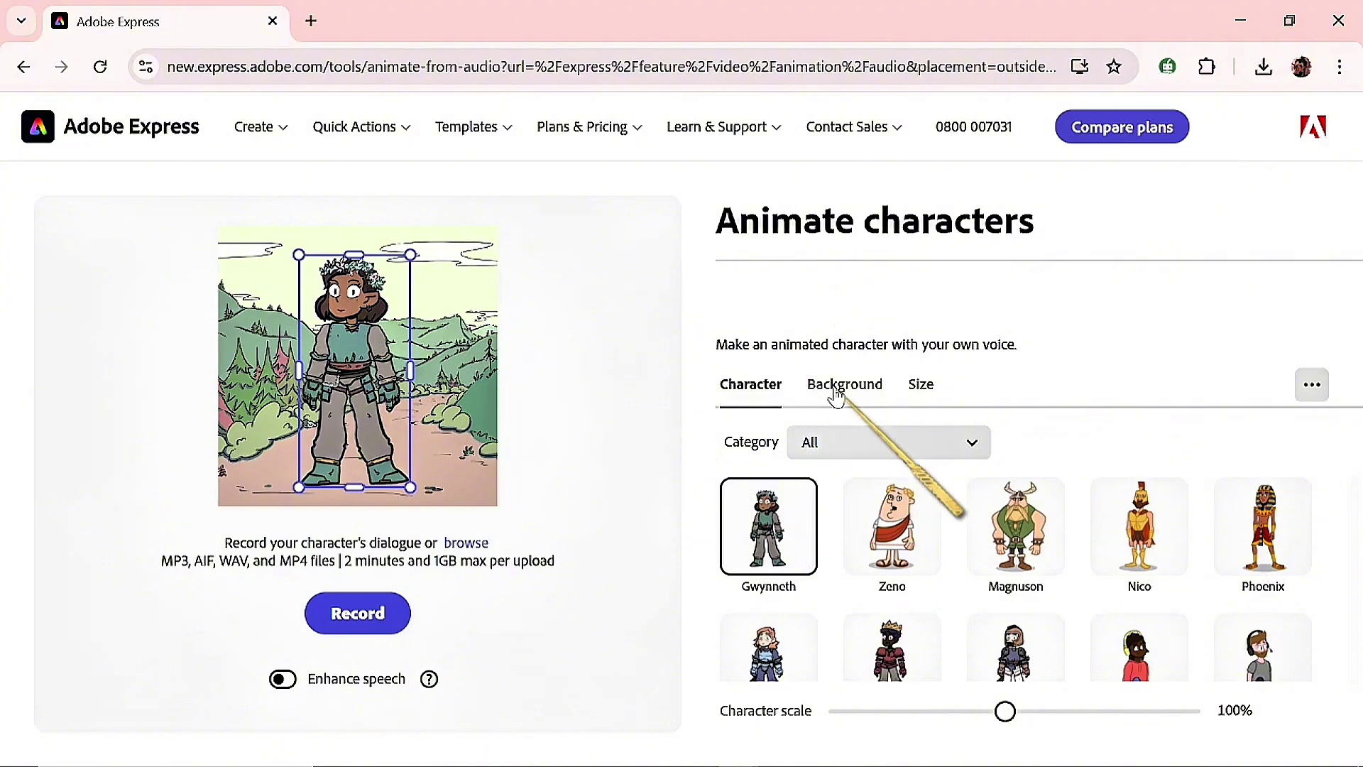
pyautogui.click(920, 387)
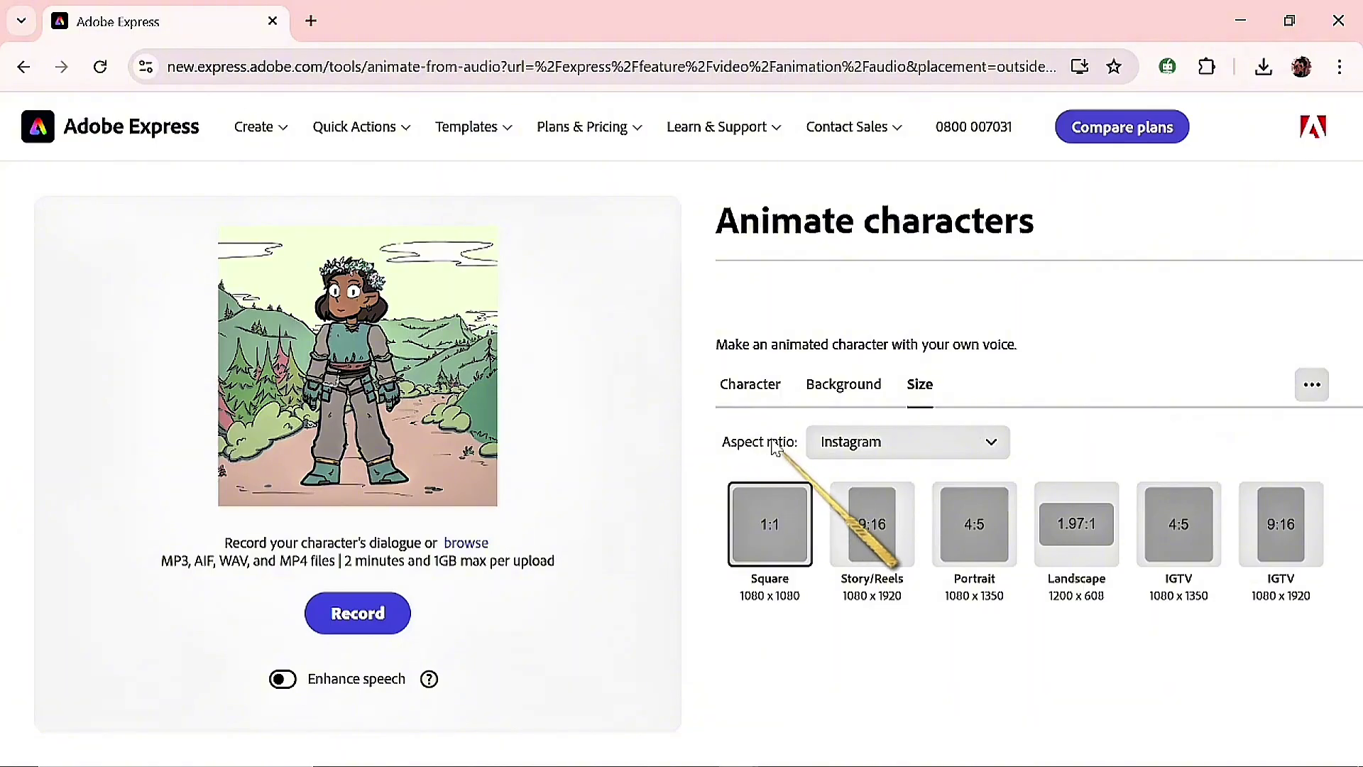
pyautogui.click(990, 447)
pyautogui.click(866, 268)
pyautogui.click(923, 441)
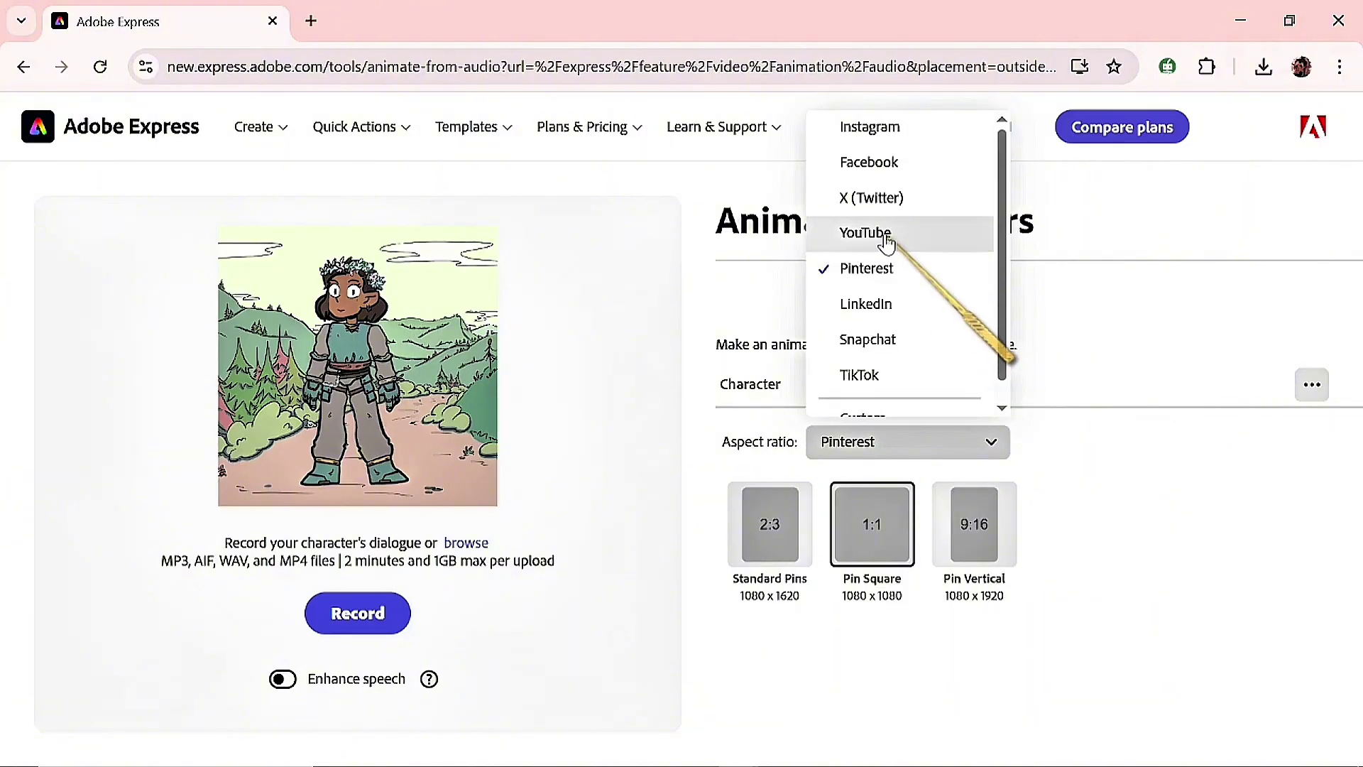
pyautogui.click(885, 237)
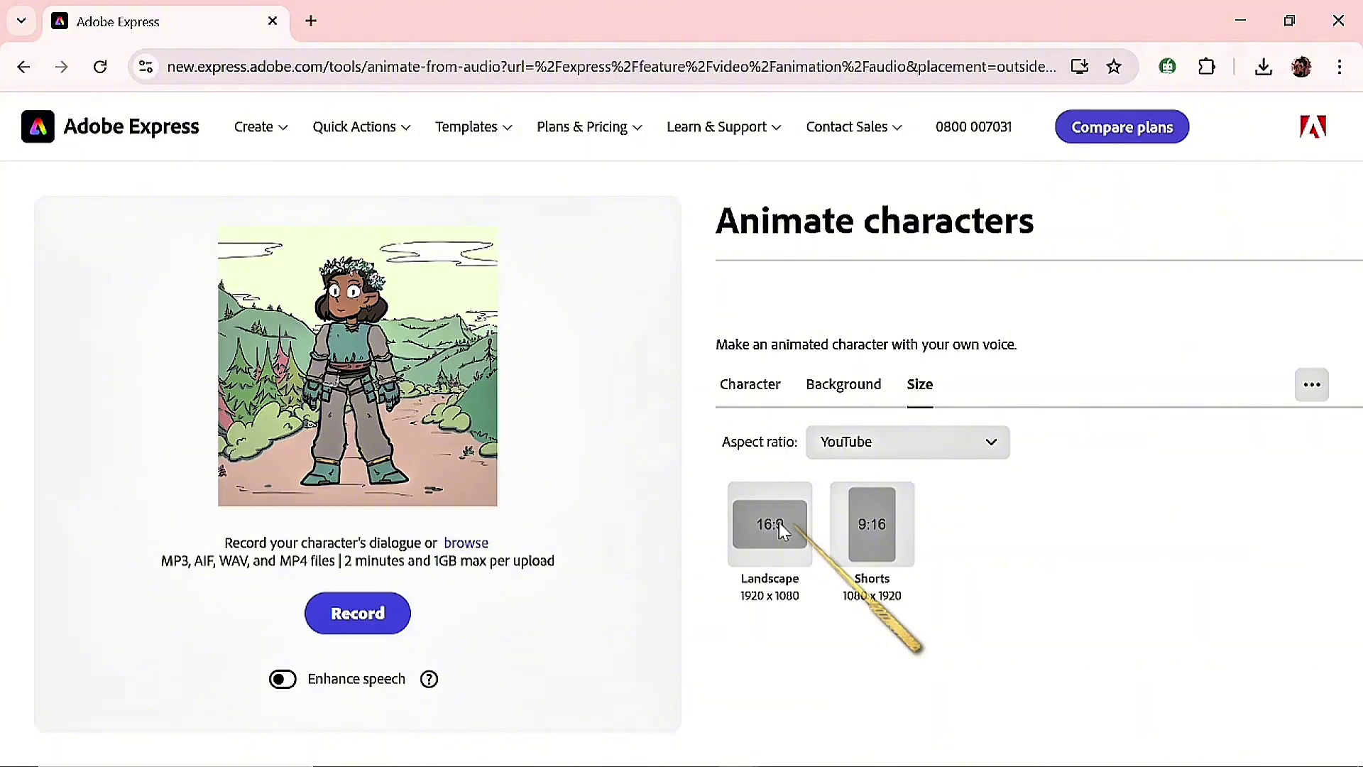
pyautogui.click(747, 516)
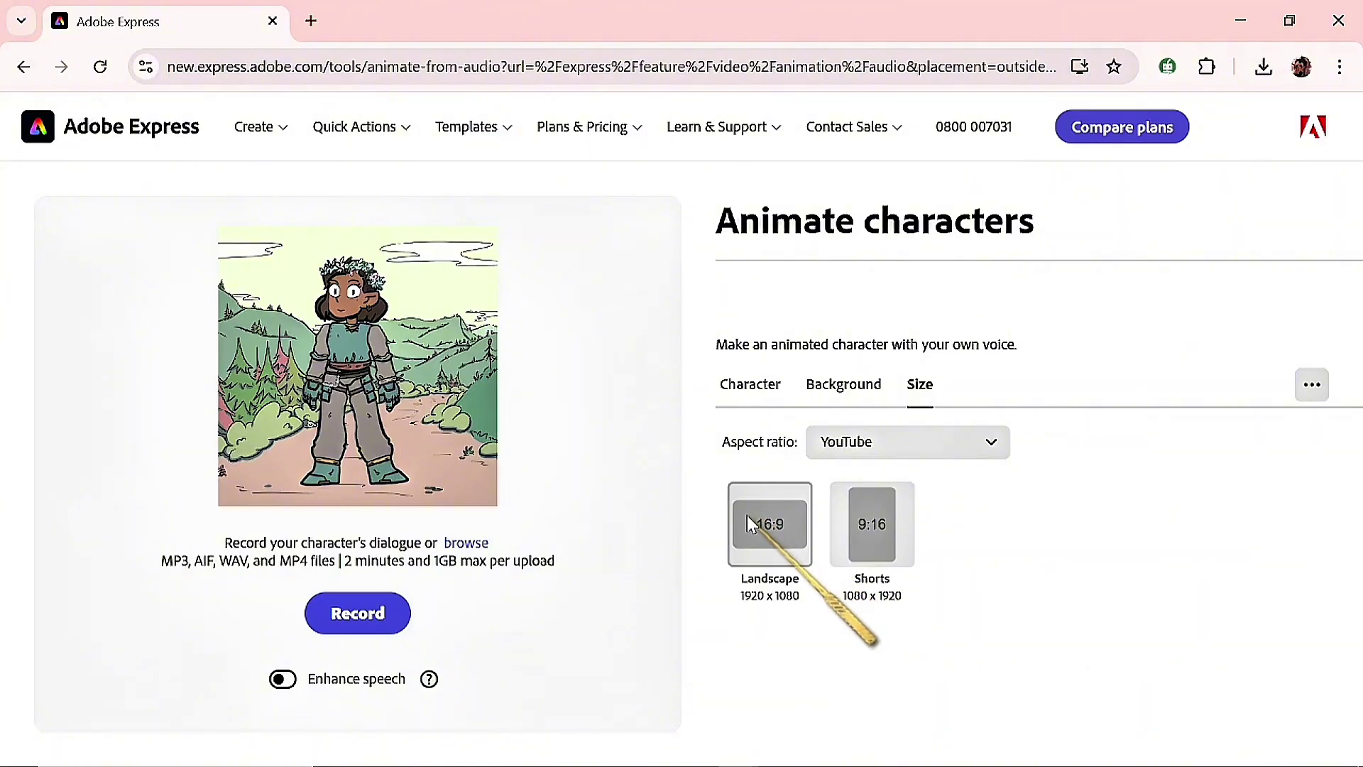
pyautogui.click(785, 530)
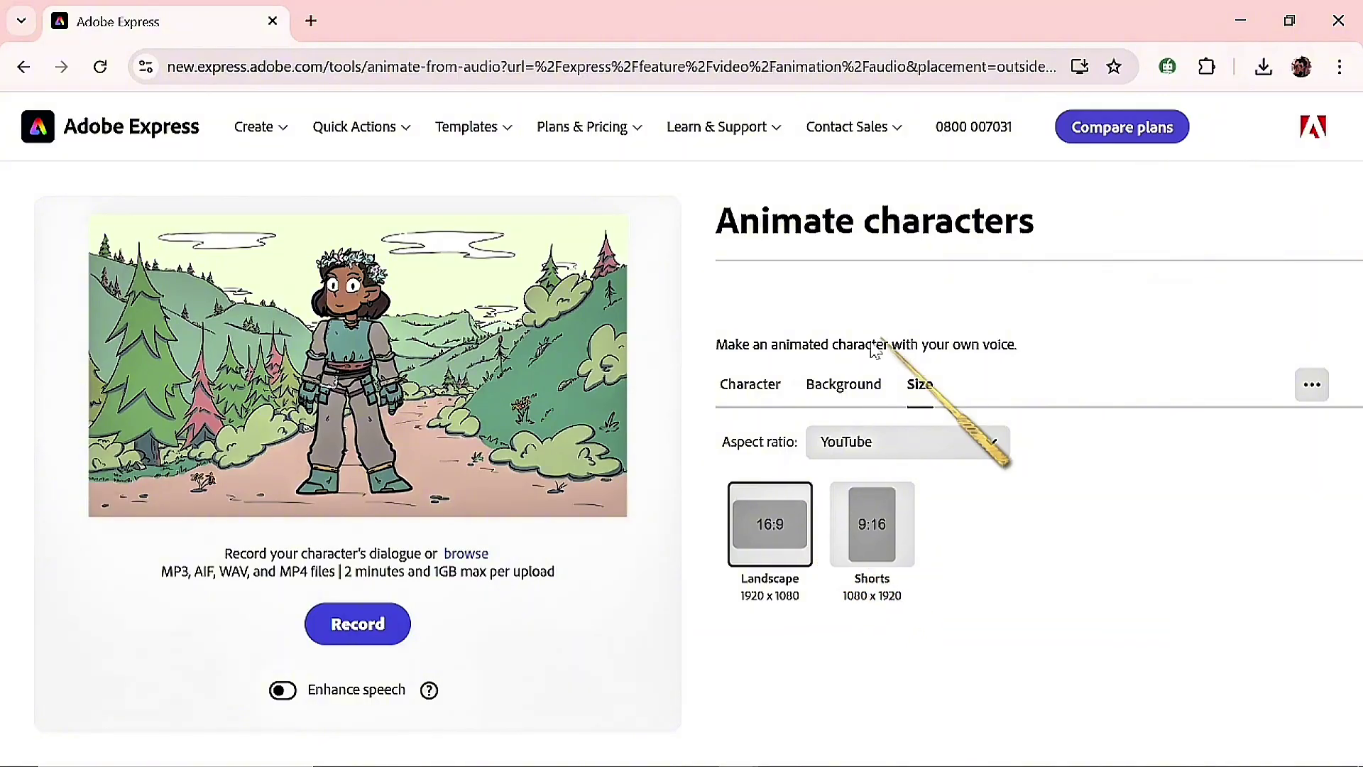
# Browse the background thumbnails and apply the Gaming Couch living room.
pyautogui.click(840, 389)
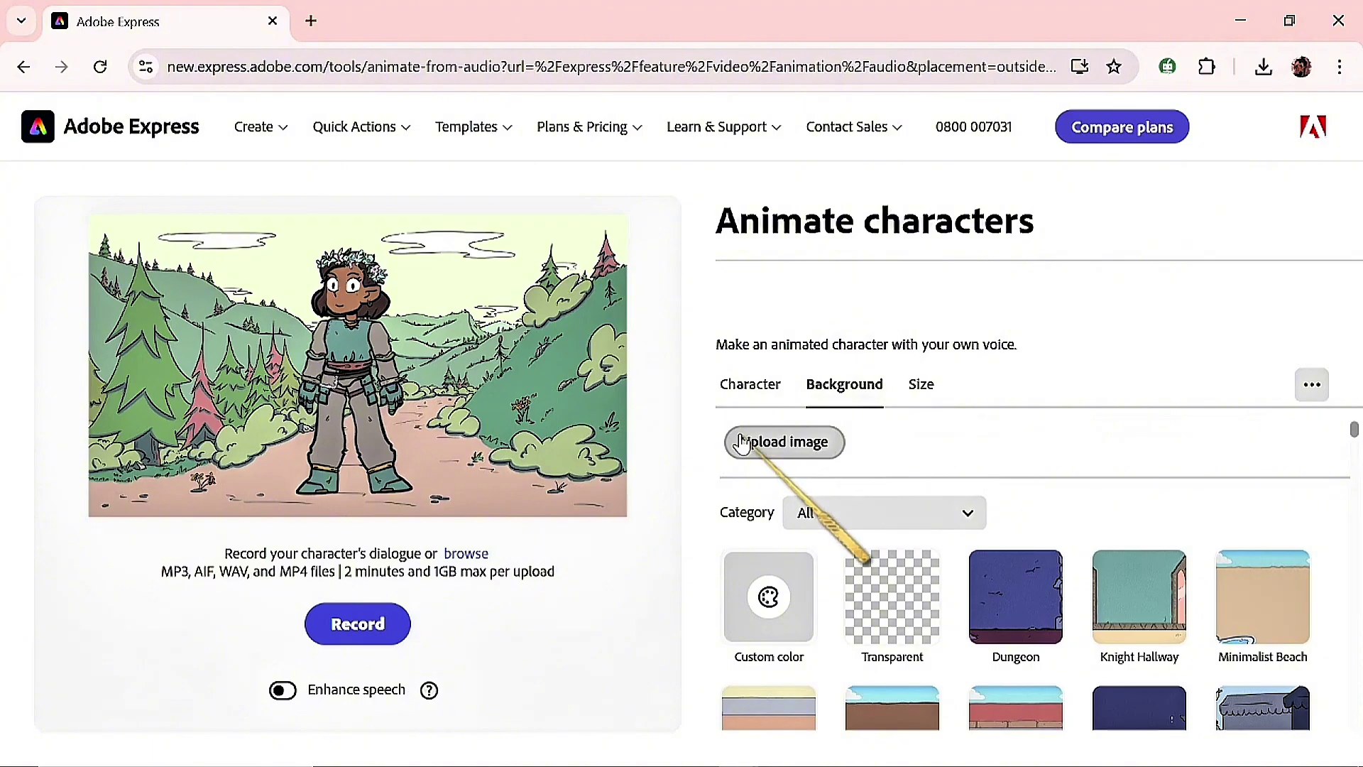
pyautogui.scroll(-5, 876, 461)
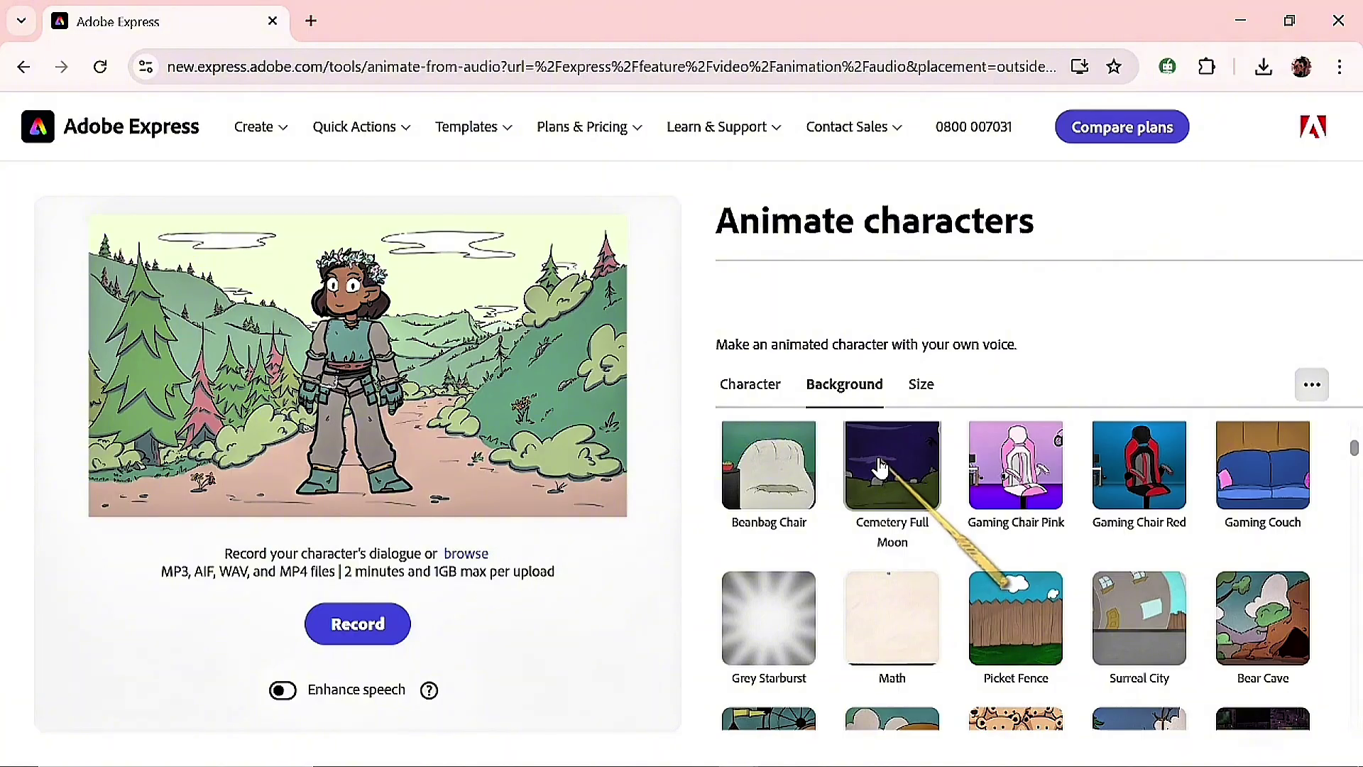
pyautogui.scroll(-3, 881, 466)
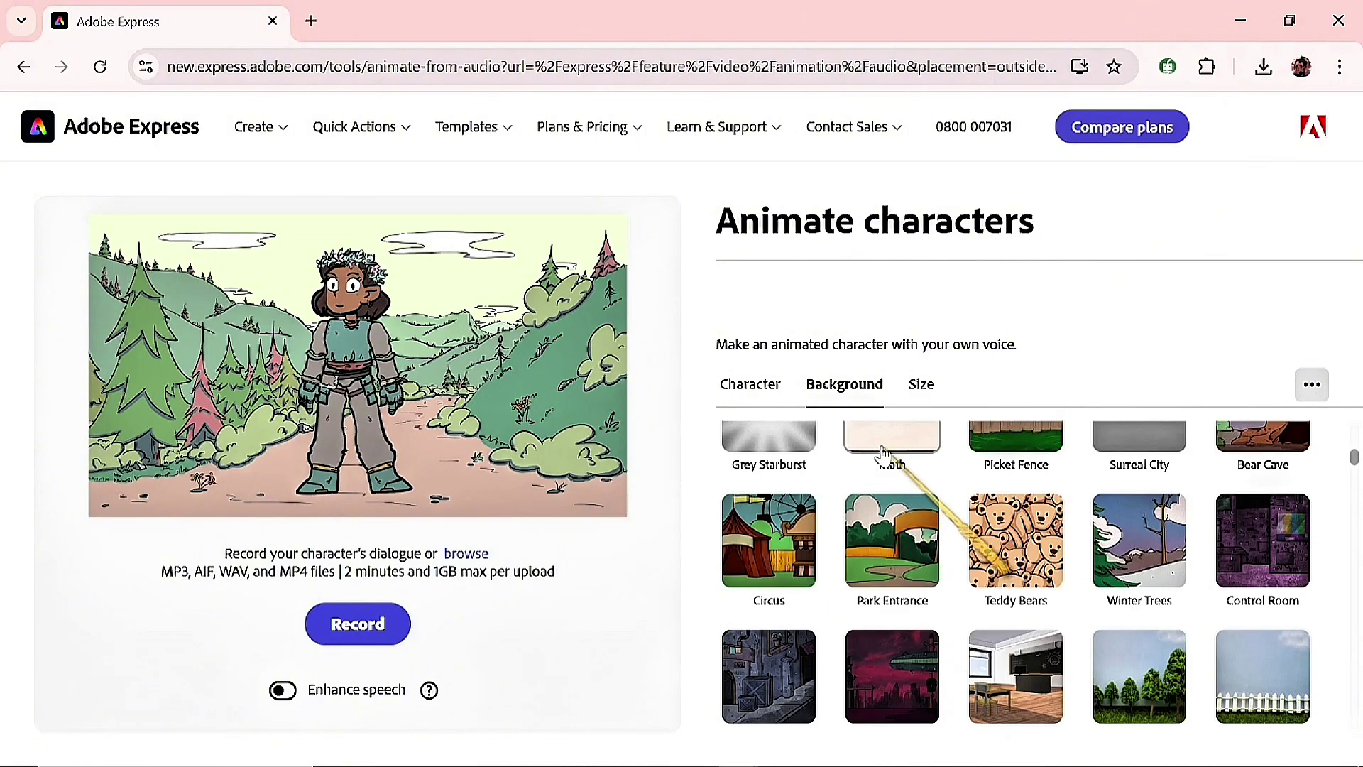
pyautogui.scroll(-1, 880, 454)
pyautogui.scroll(4, 880, 437)
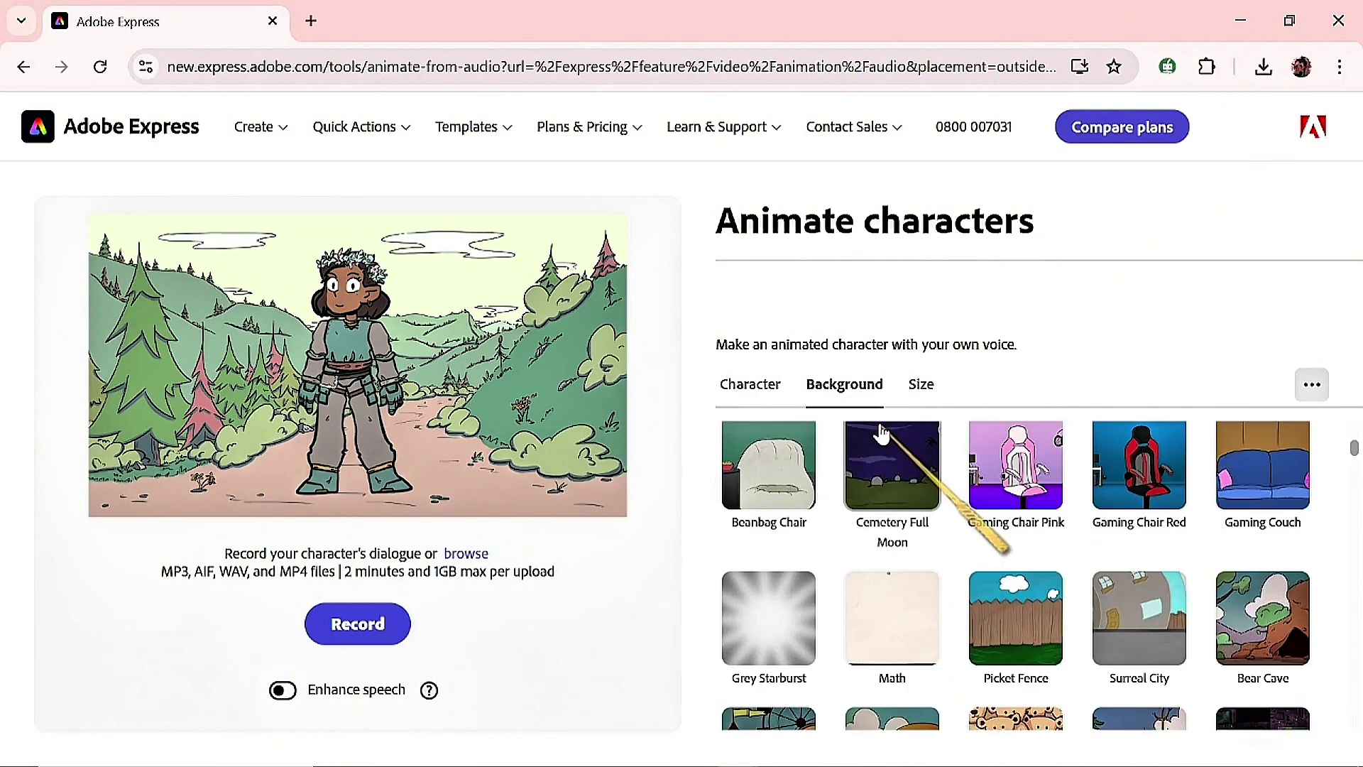
pyautogui.click(1242, 473)
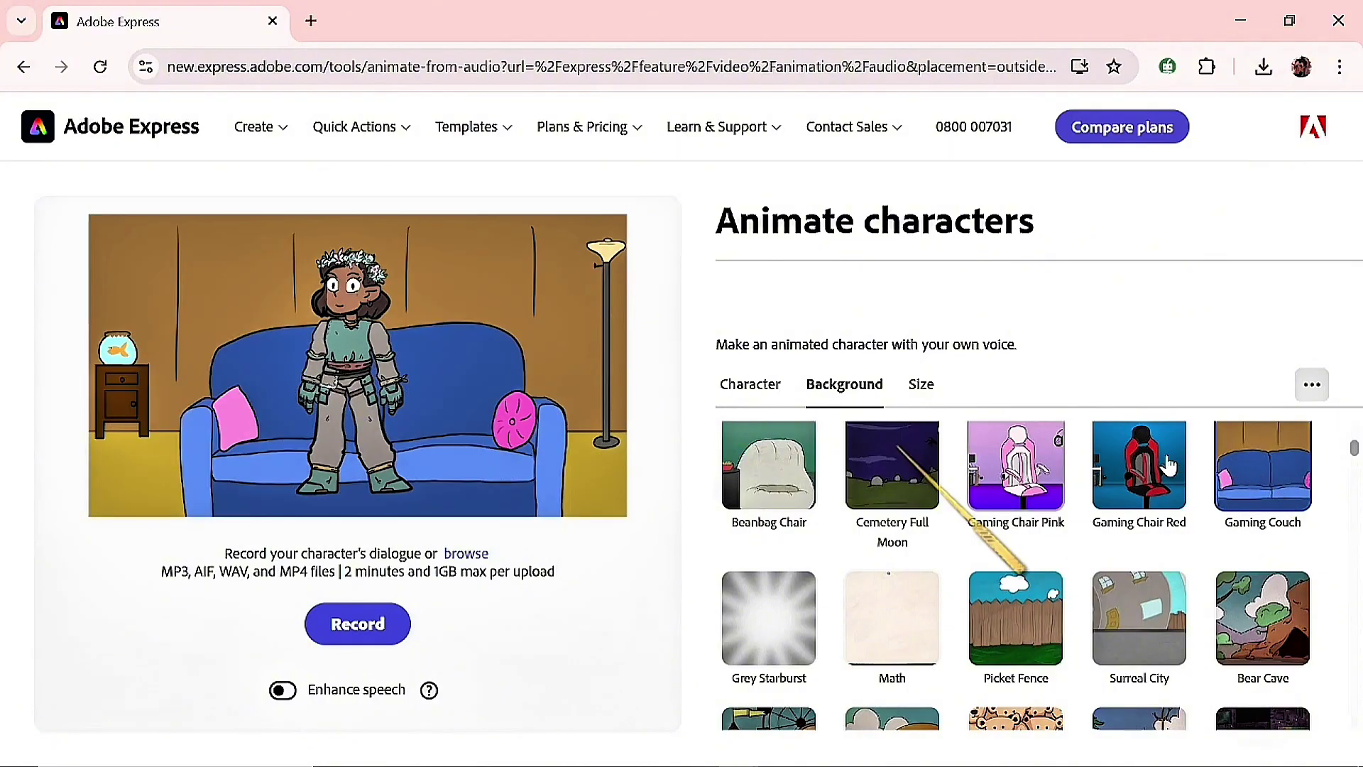
# Browse the character categories, trying Animals, then return to All characters.
pyautogui.click(759, 389)
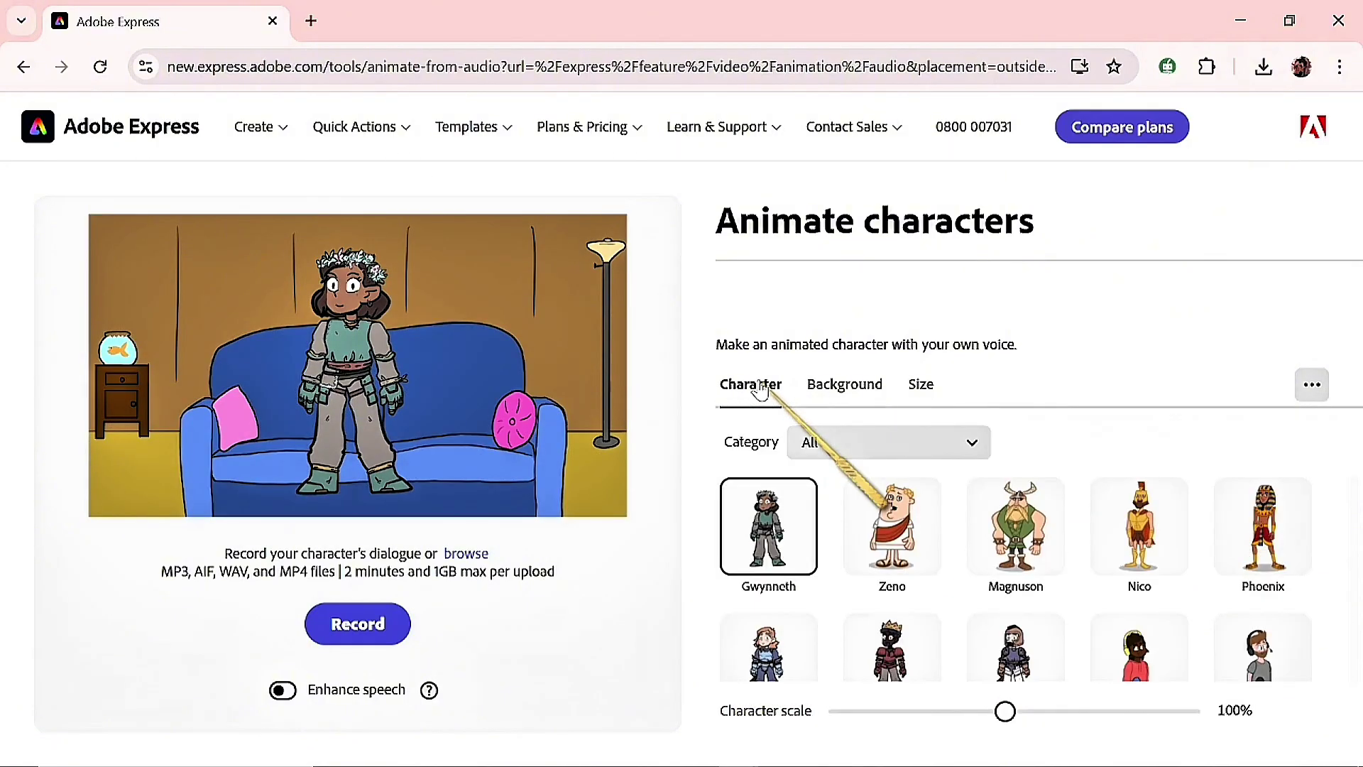
pyautogui.click(973, 444)
pyautogui.scroll(-3, 962, 411)
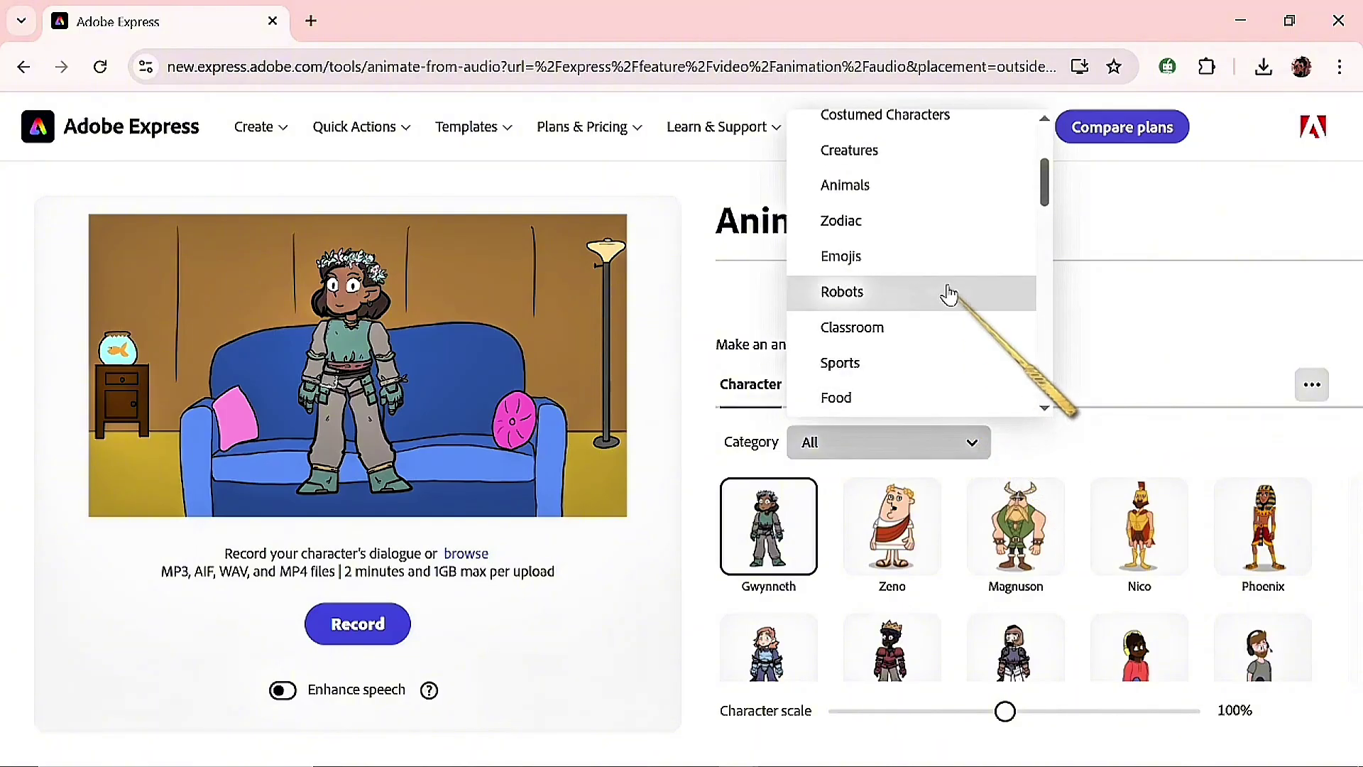
pyautogui.click(948, 200)
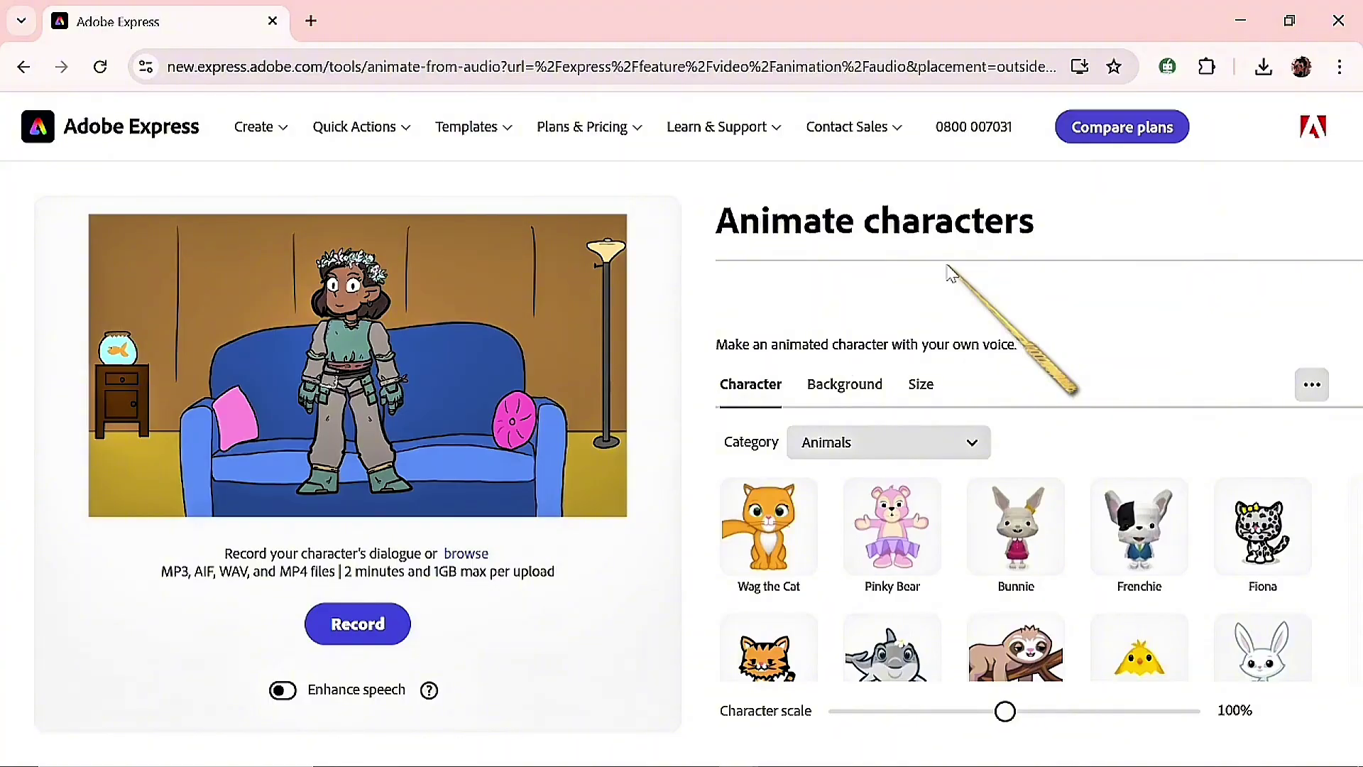
pyautogui.click(972, 446)
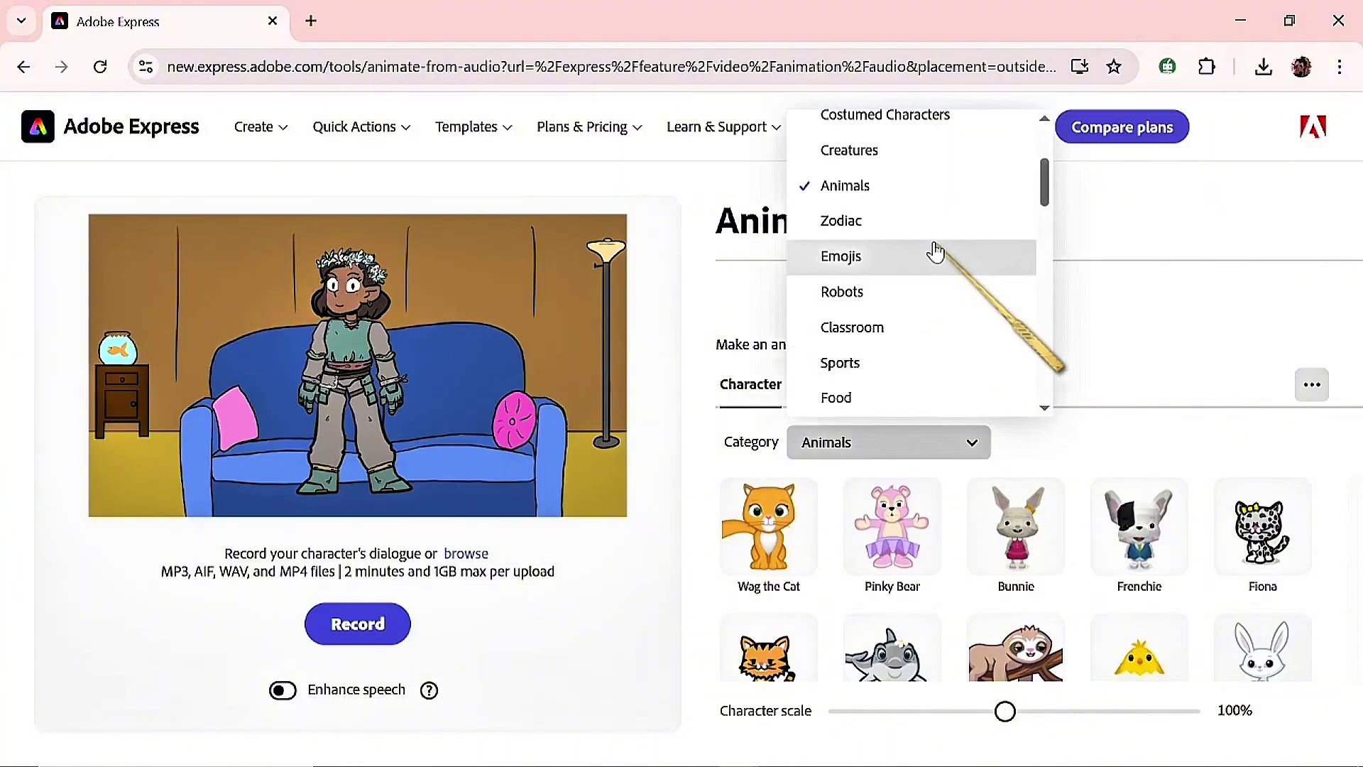
pyautogui.scroll(3, 940, 184)
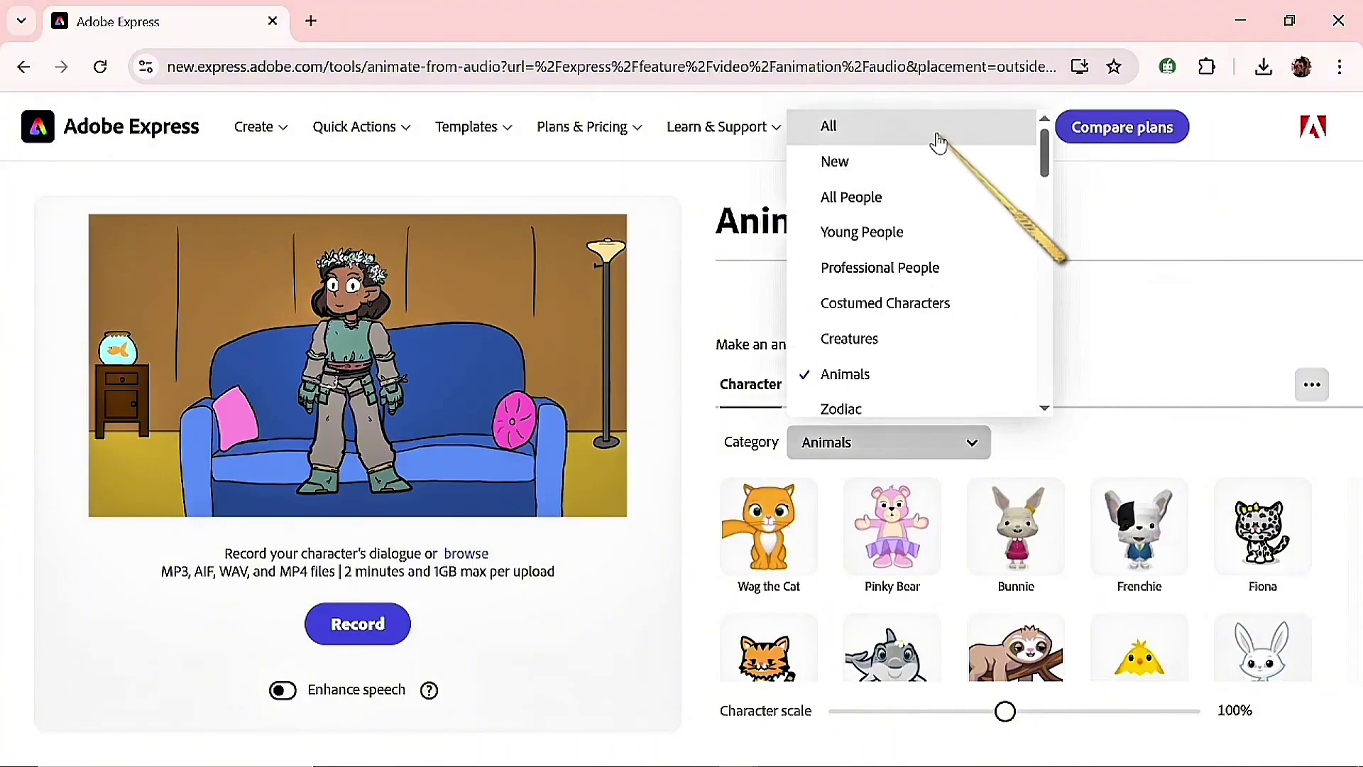
pyautogui.click(937, 142)
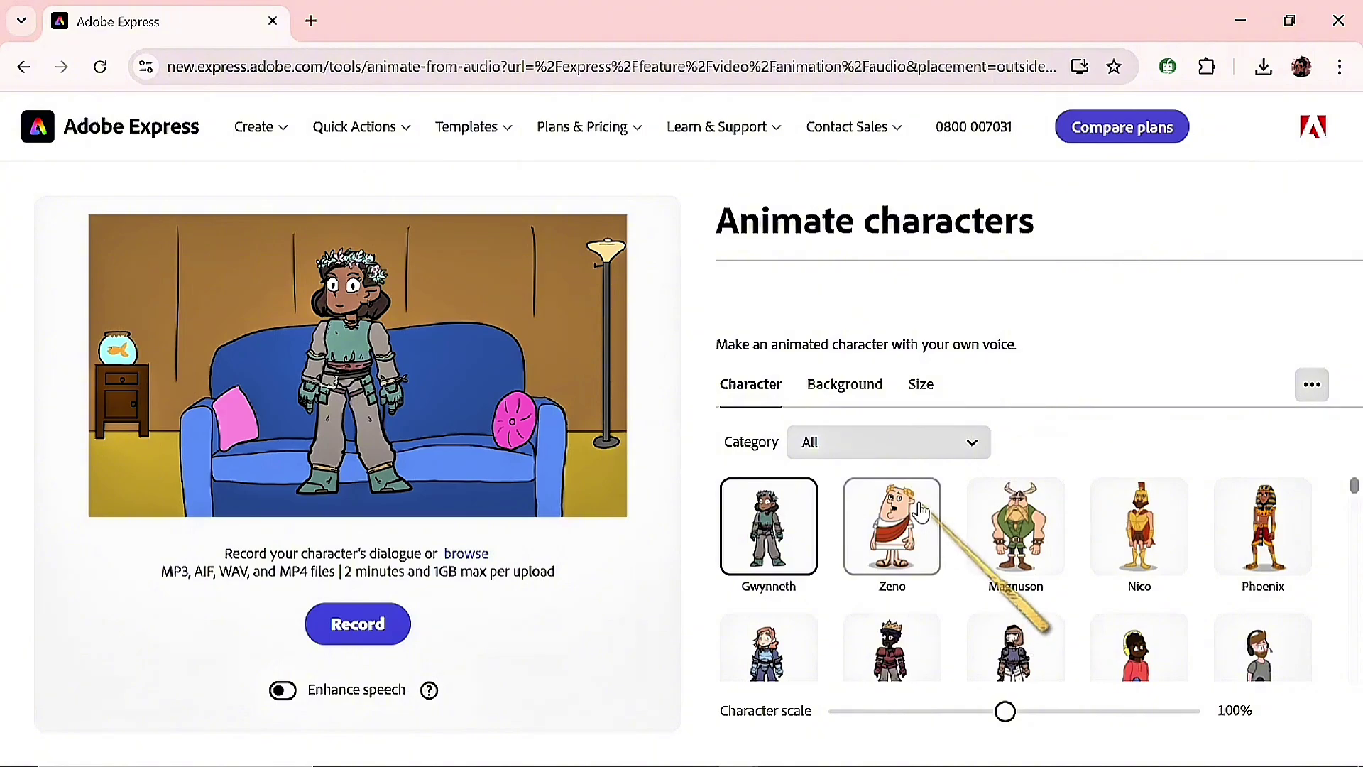
# Choose Gaby as the character and scale her up to 125%.
pyautogui.scroll(-3, 921, 510)
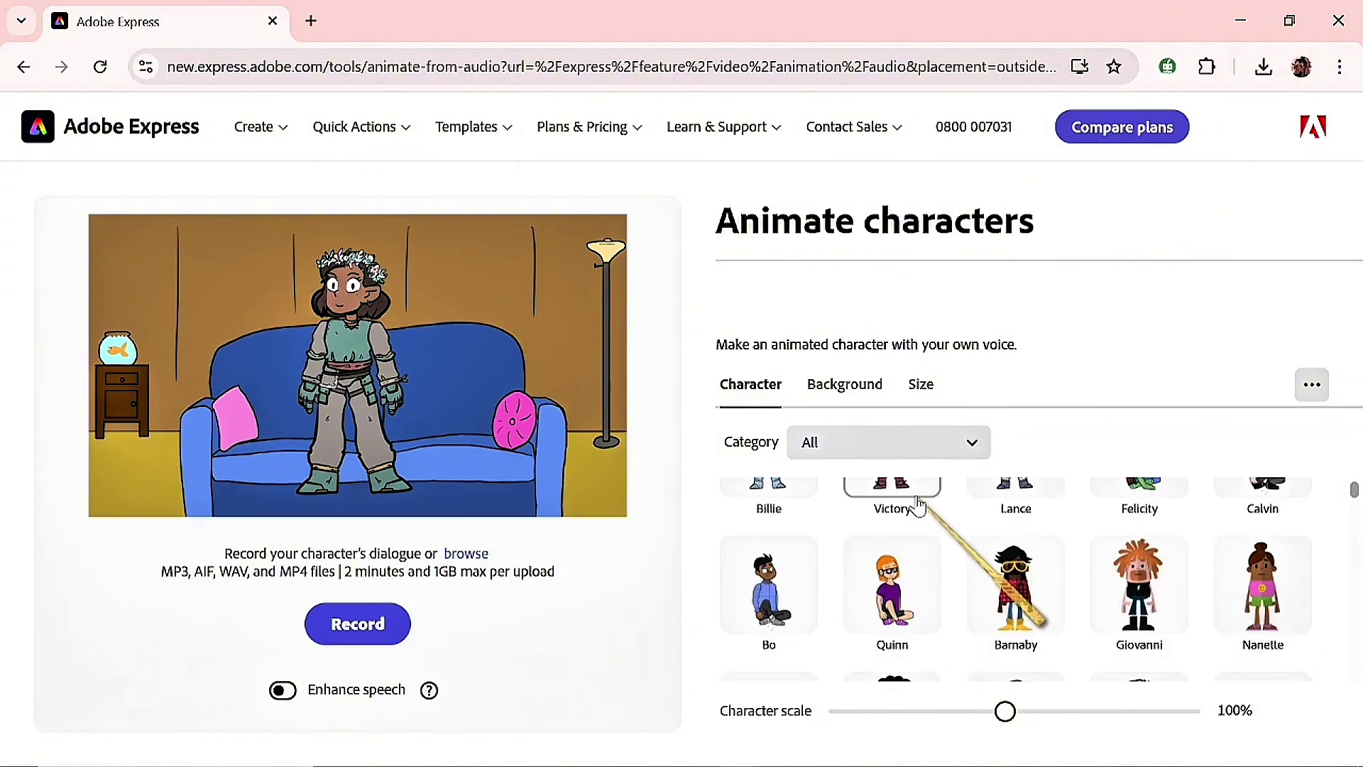
pyautogui.scroll(-2, 916, 497)
pyautogui.scroll(-2, 914, 490)
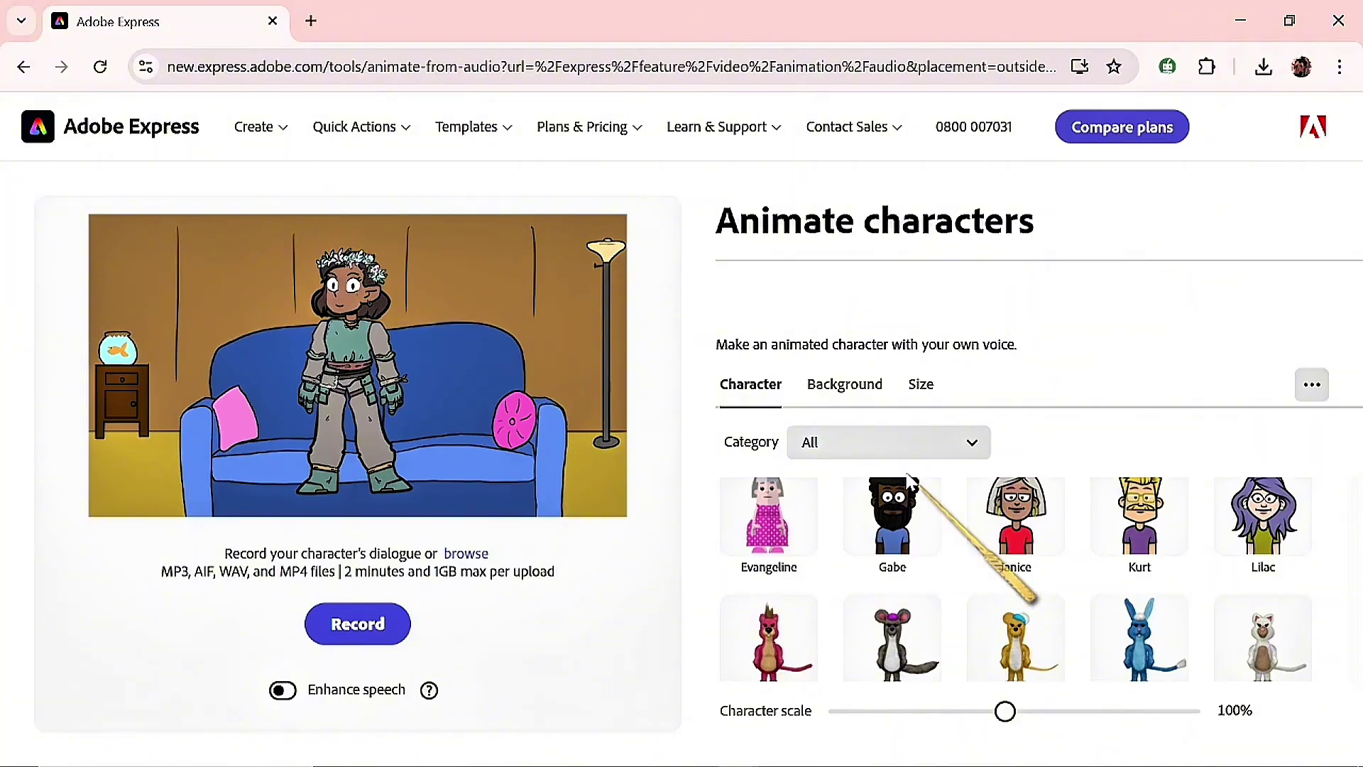
pyautogui.scroll(5, 923, 504)
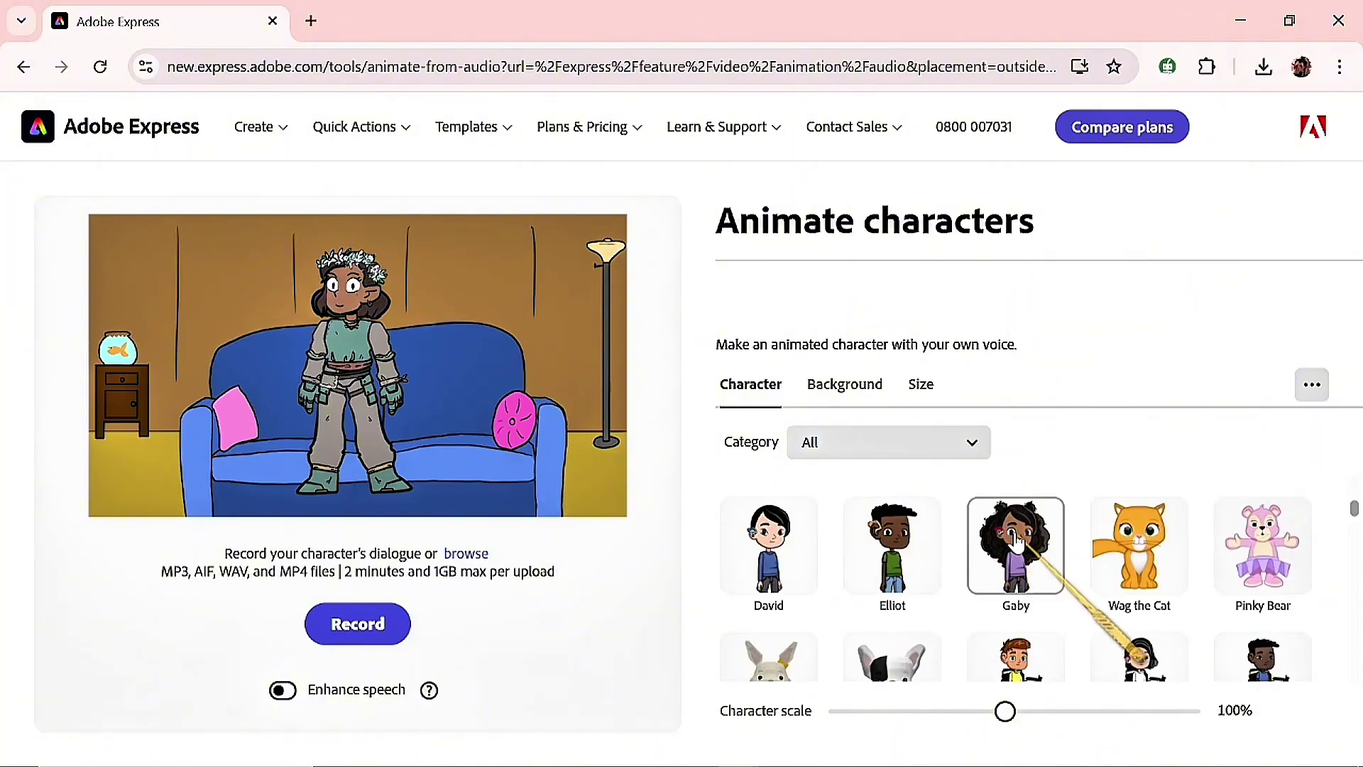
pyautogui.click(1019, 541)
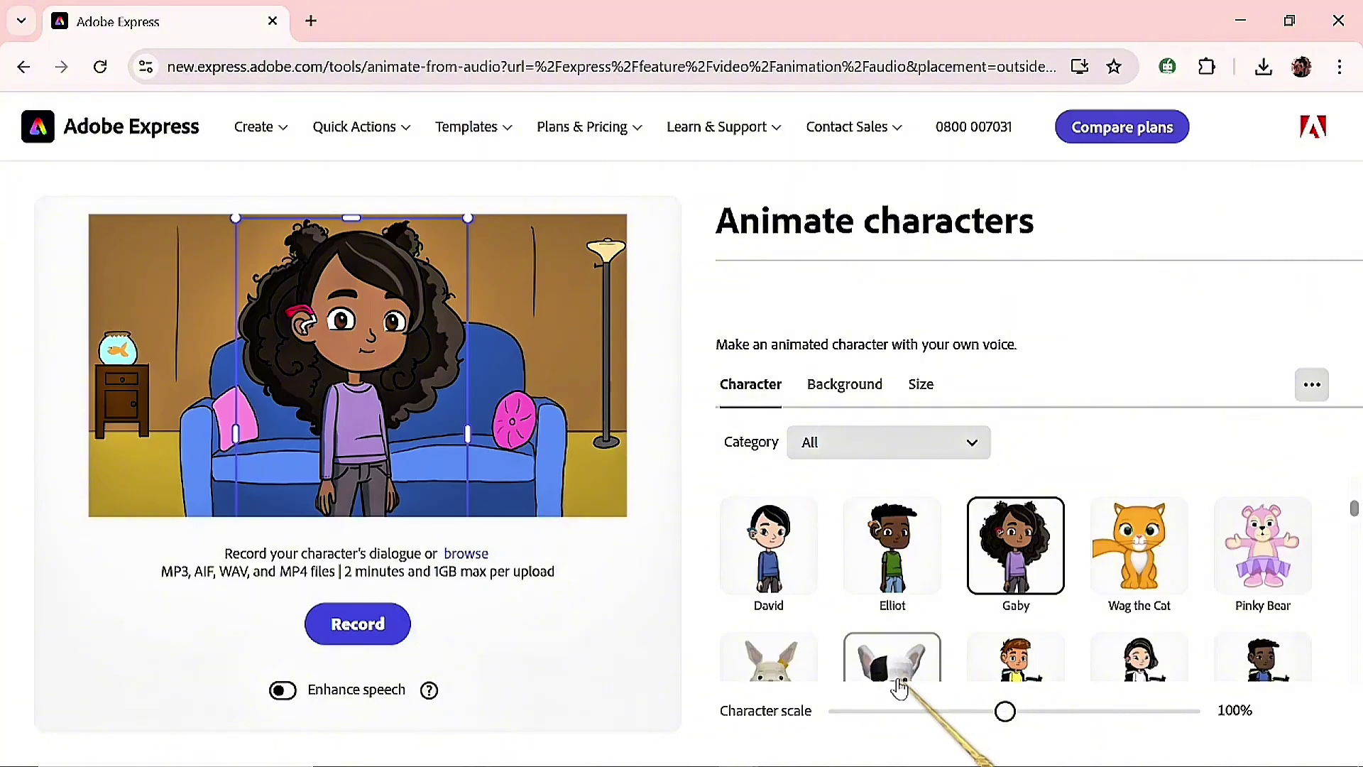
pyautogui.moveTo(1006, 712); pyautogui.dragTo(1053, 710)
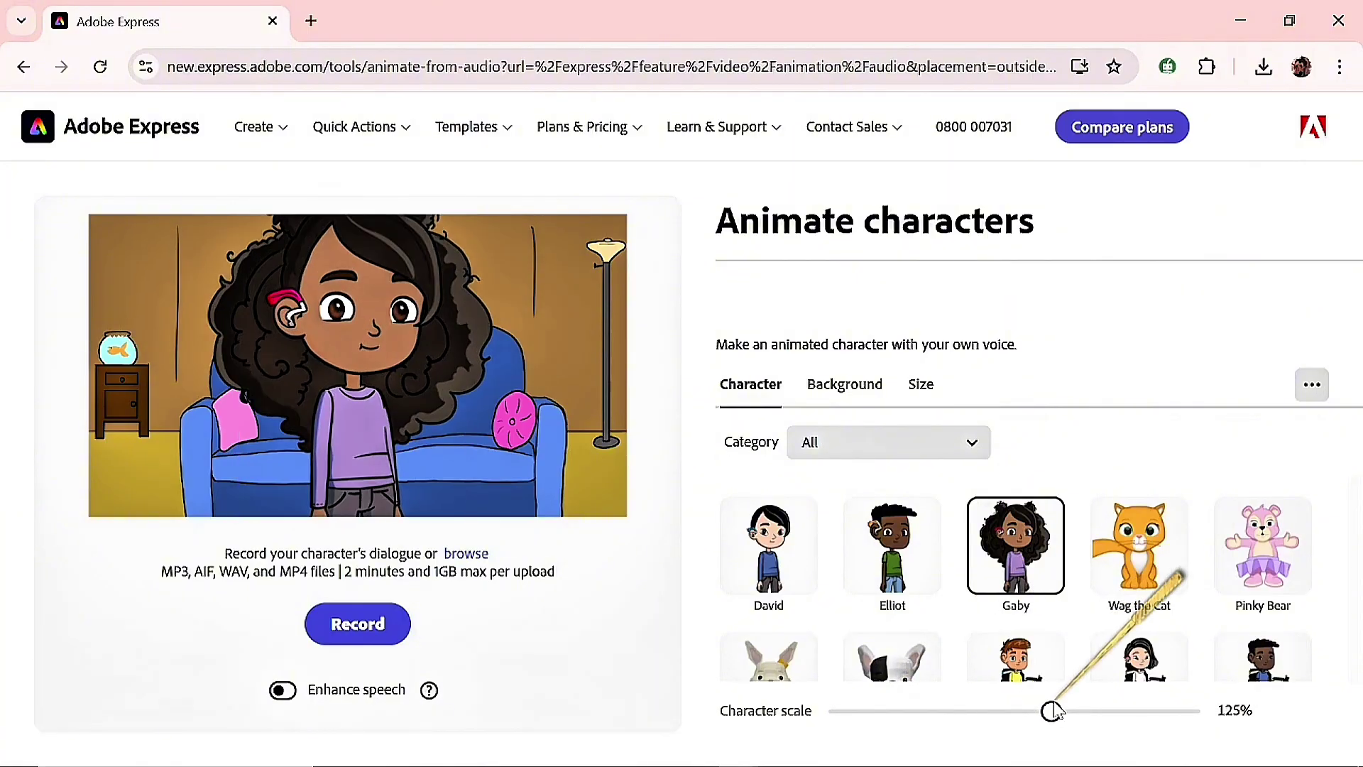
pyautogui.click(462, 387)
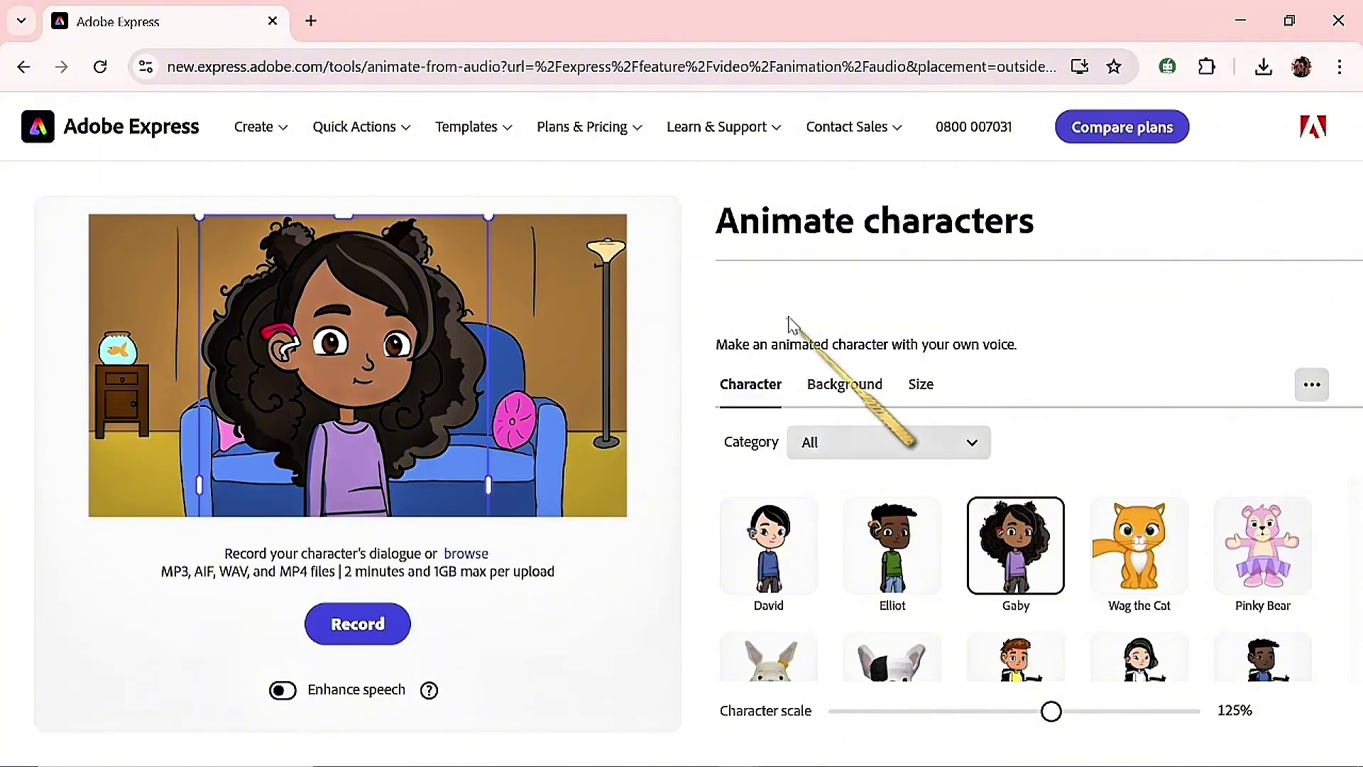
# Put Gaby on the Grey Starburst background.
pyautogui.click(824, 389)
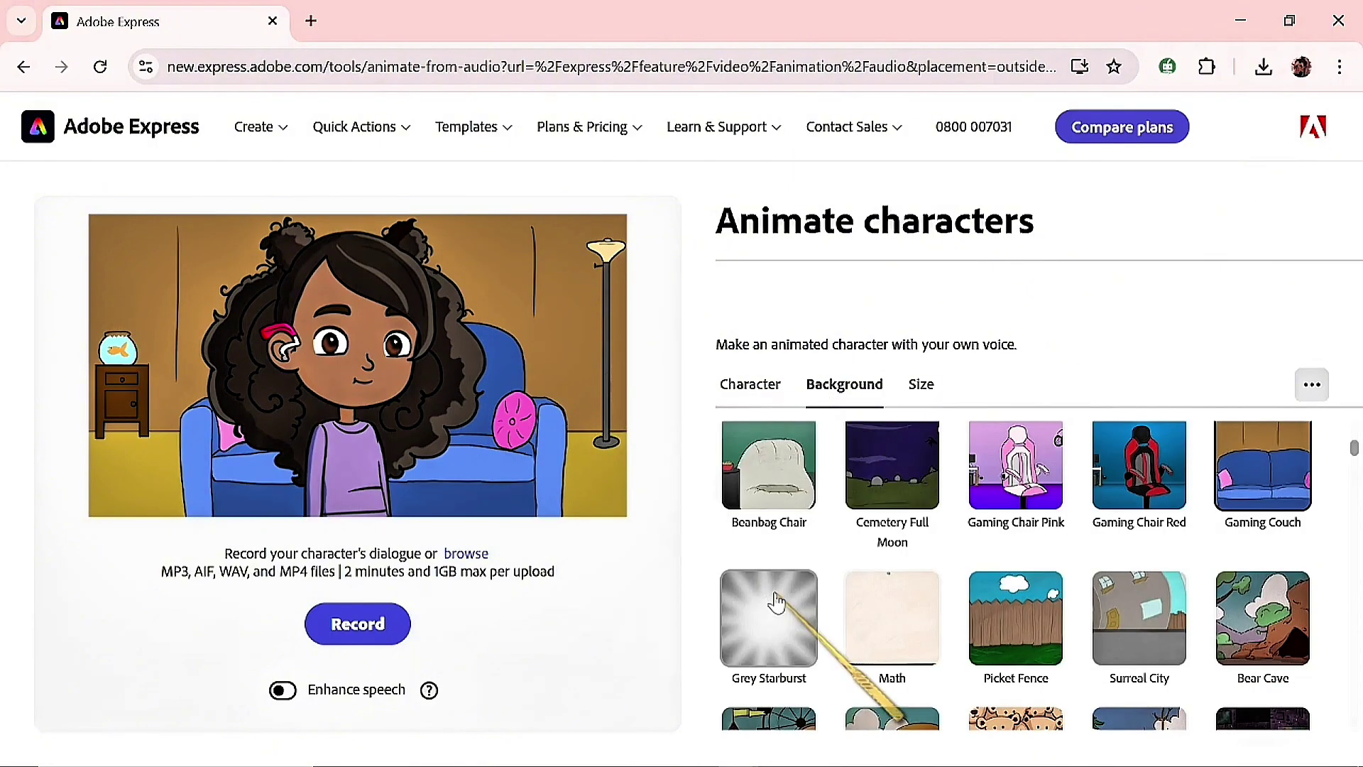
pyautogui.click(776, 597)
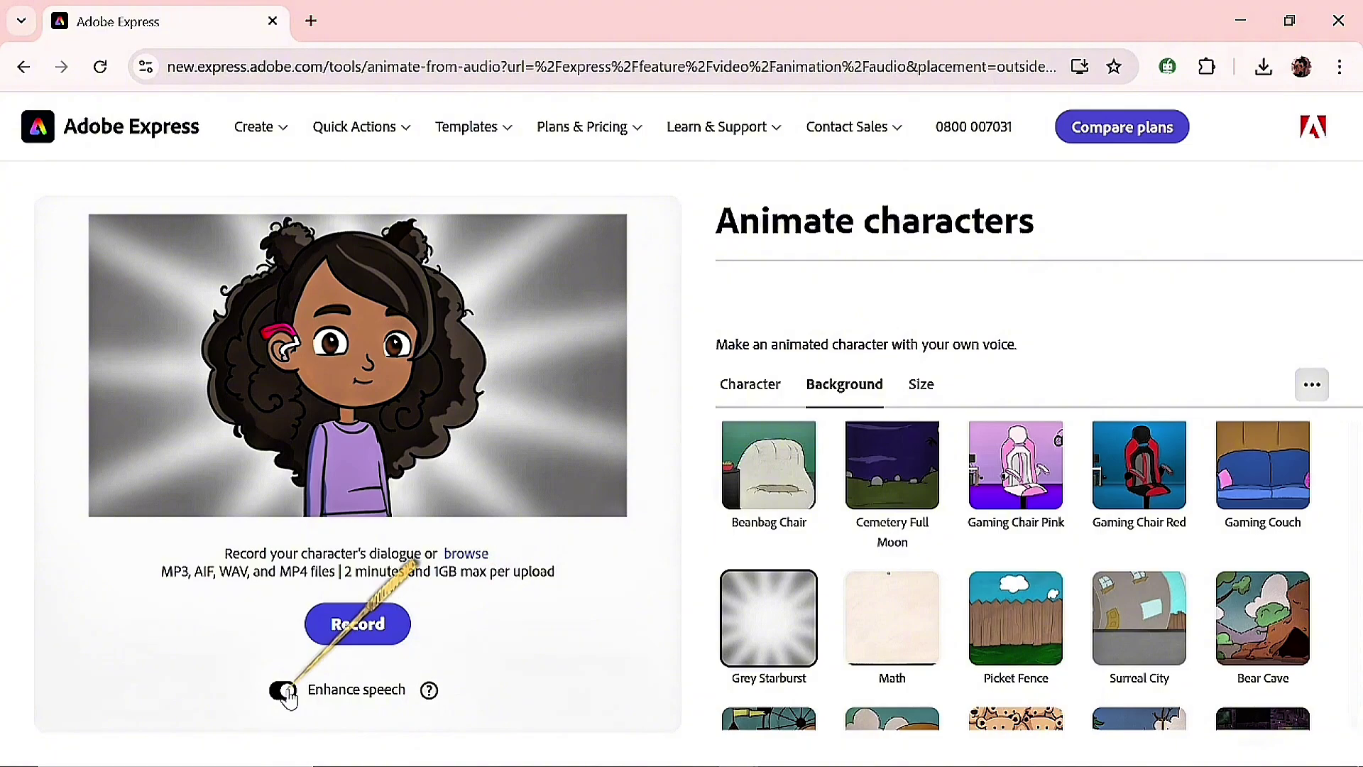
# Load Pip the Butterfly as Gaby's dialogue audio and download the animation as MP4.
pyautogui.click(466, 554)
pyautogui.click(416, 334)
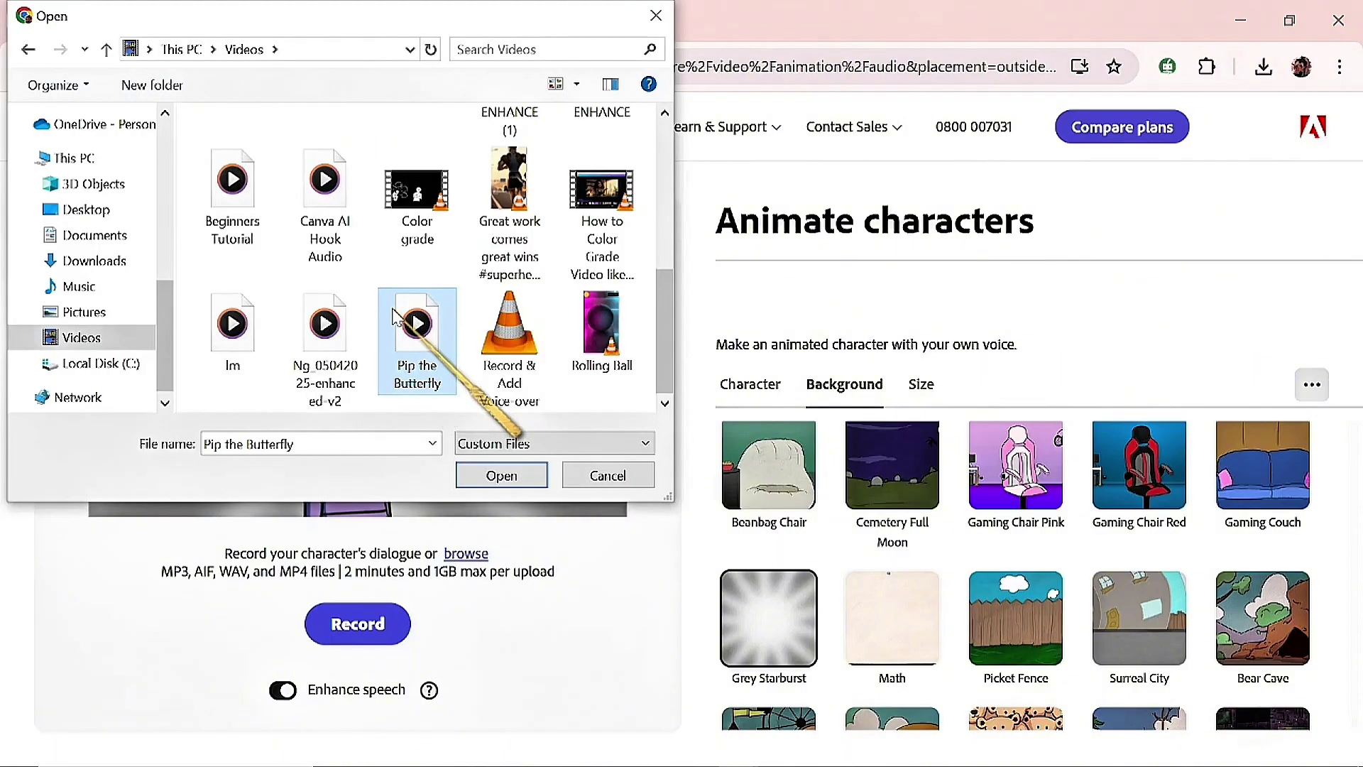
pyautogui.doubleClick(394, 314)
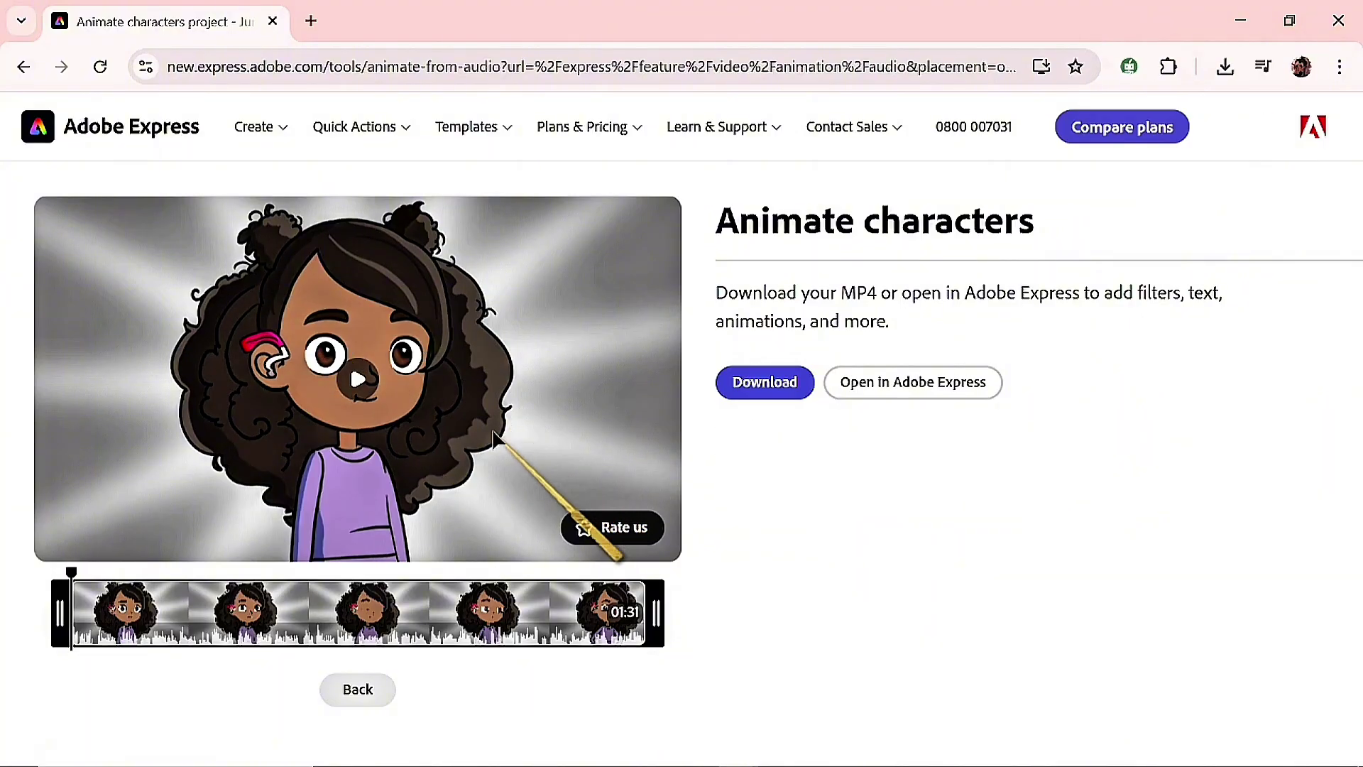
pyautogui.click(754, 389)
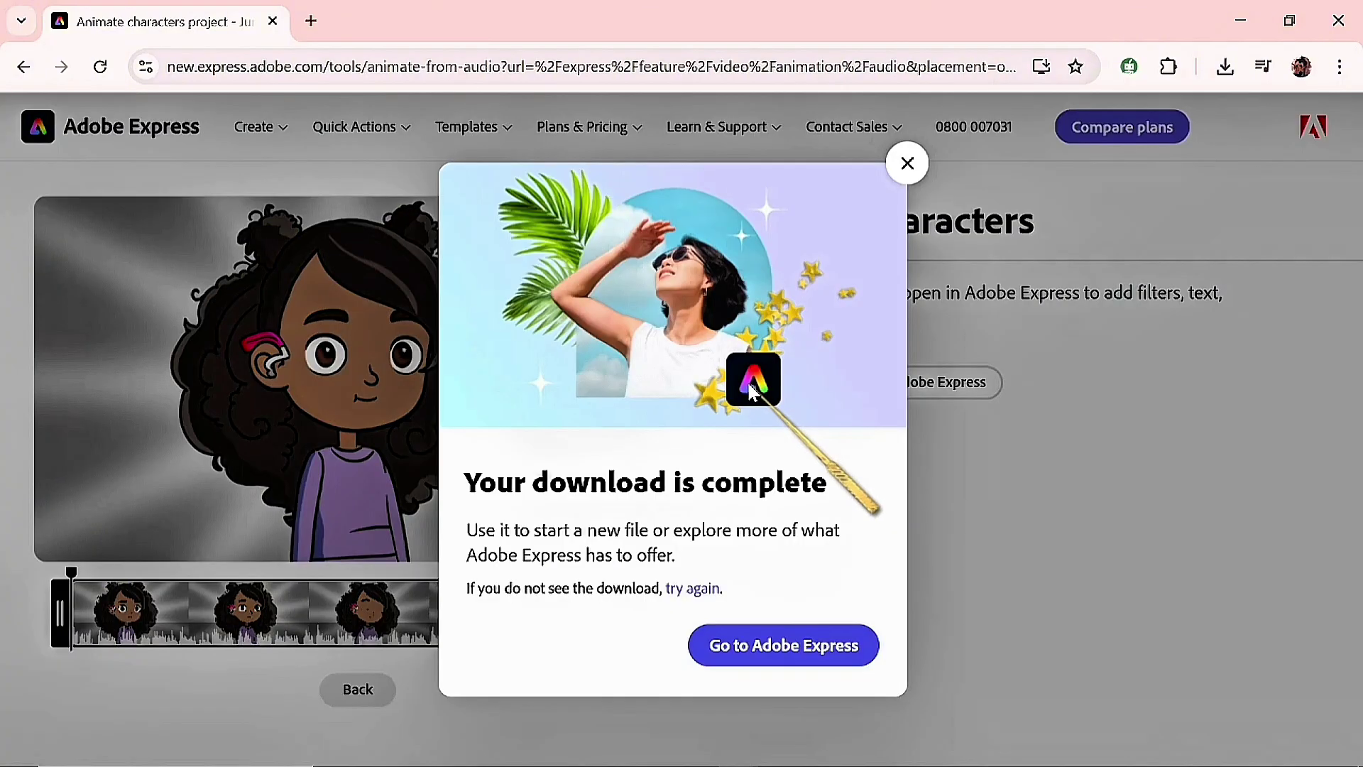
pyautogui.click(353, 369)
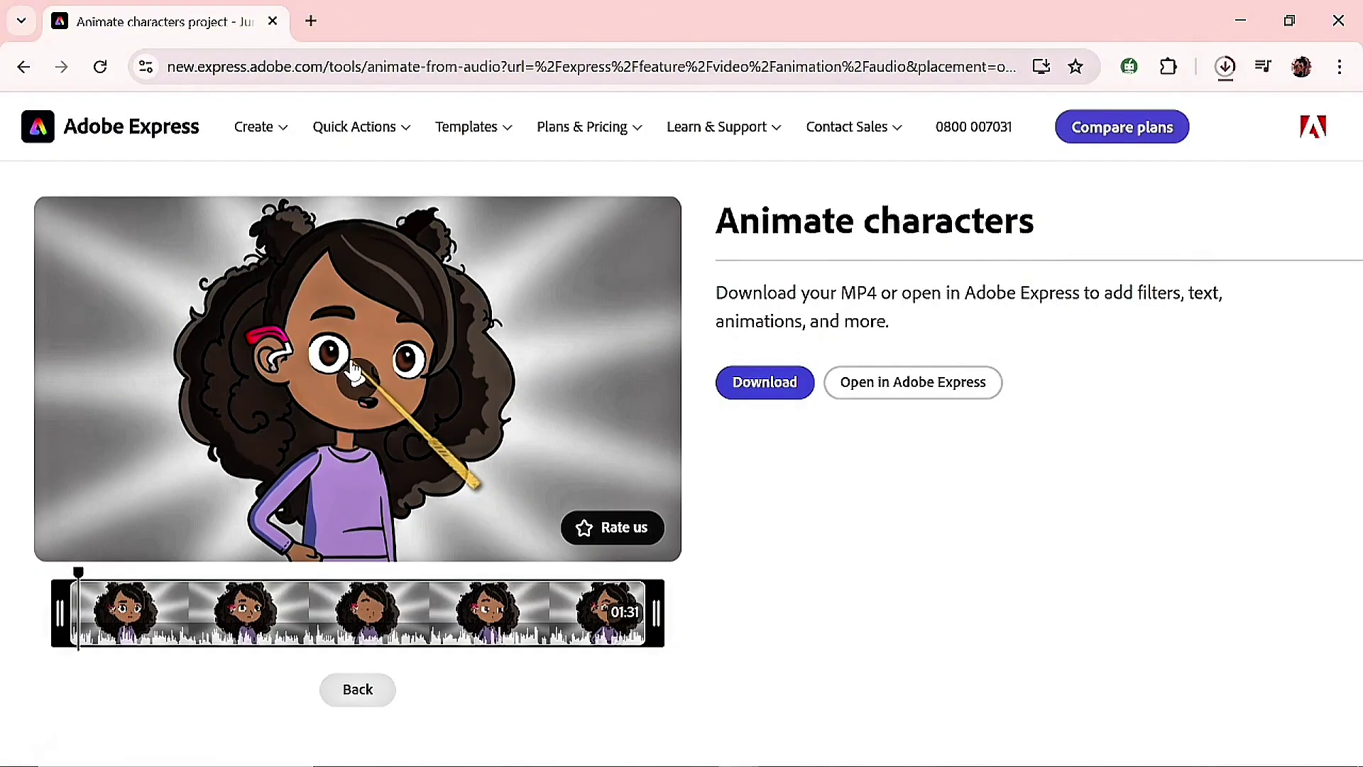